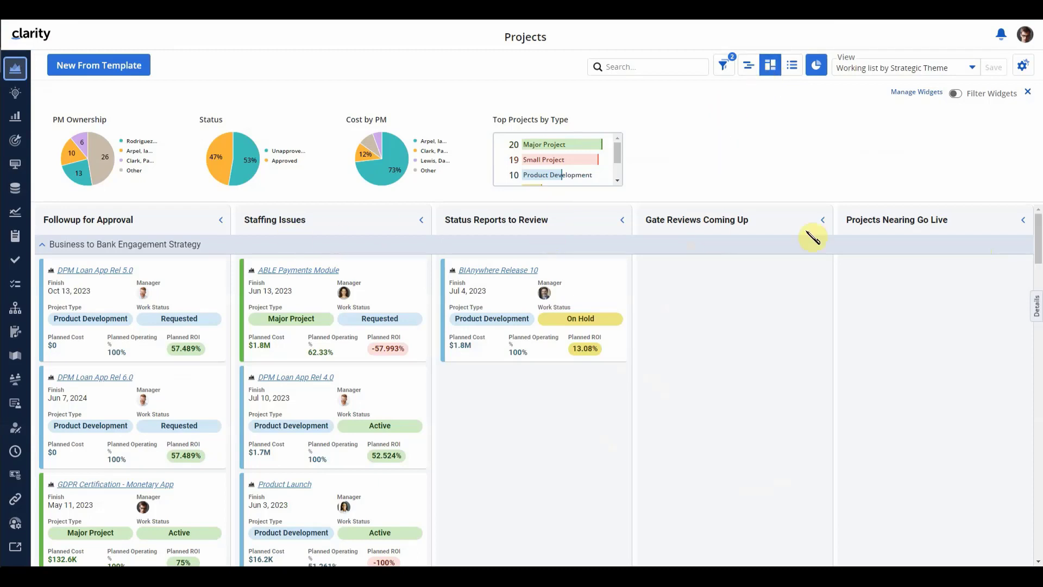
# Review the board's column, swimlane, sort and color settings in the view options, and close them
pyautogui.click(1023, 66)
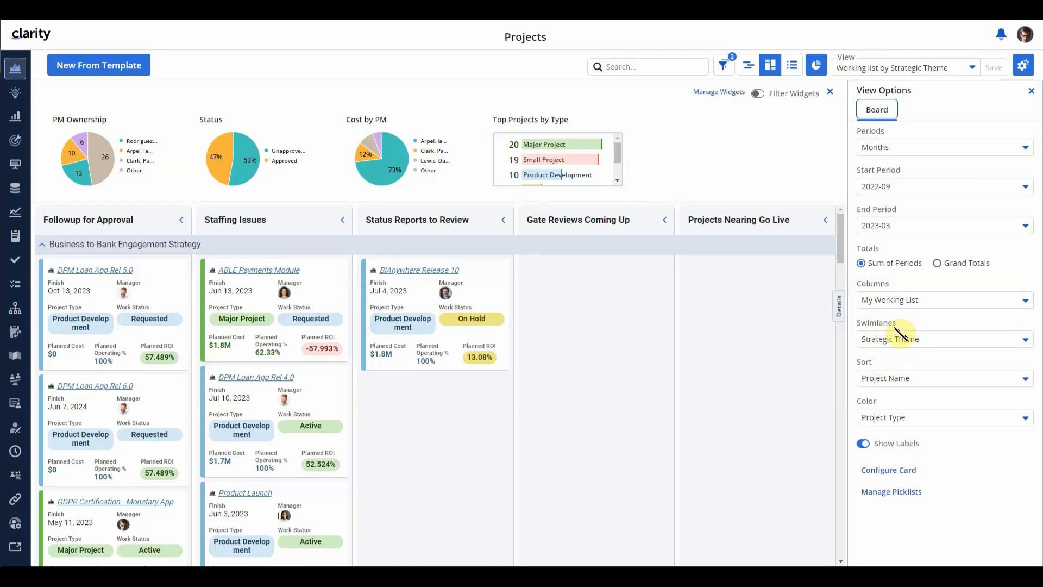
pyautogui.click(1028, 92)
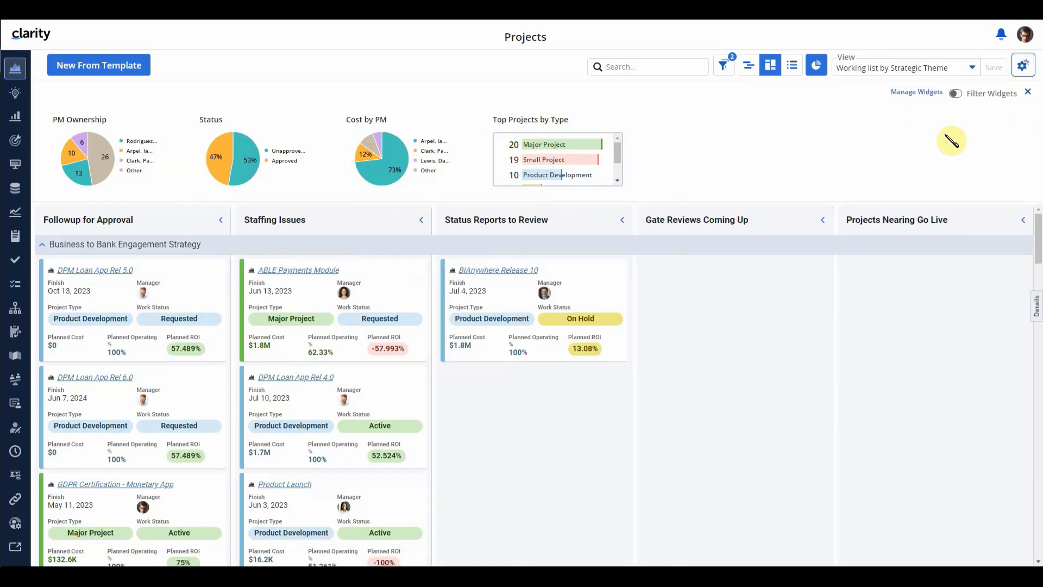
# Collapse all five board columns, from Followup for Approval through Projects Nearing Go Live
pyautogui.click(221, 219)
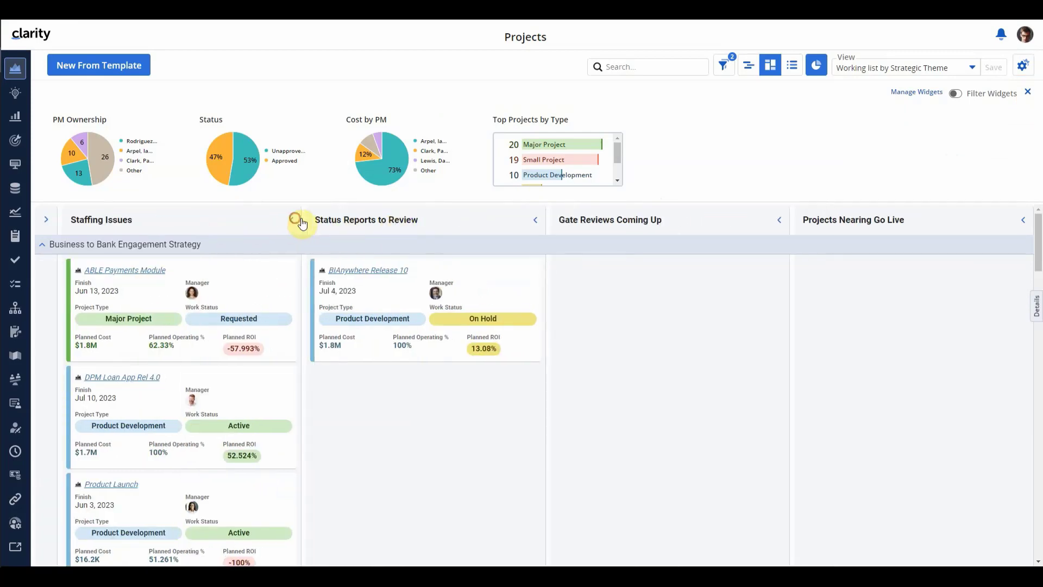
pyautogui.click(295, 219)
pyautogui.click(387, 219)
pyautogui.click(563, 219)
pyautogui.click(1029, 224)
# Collapse all eight strategic theme swimlanes, from Business to Bank Engagement Strategy through Sustainable Operations
pyautogui.click(41, 244)
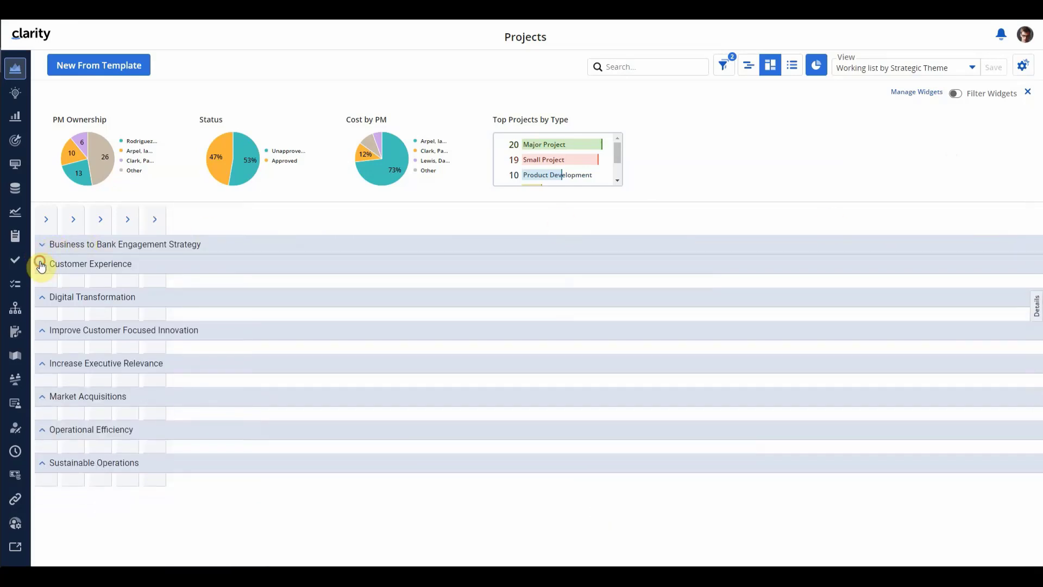
pyautogui.click(42, 264)
pyautogui.click(42, 283)
pyautogui.click(42, 303)
pyautogui.click(42, 324)
pyautogui.click(43, 342)
pyautogui.click(43, 362)
pyautogui.click(44, 381)
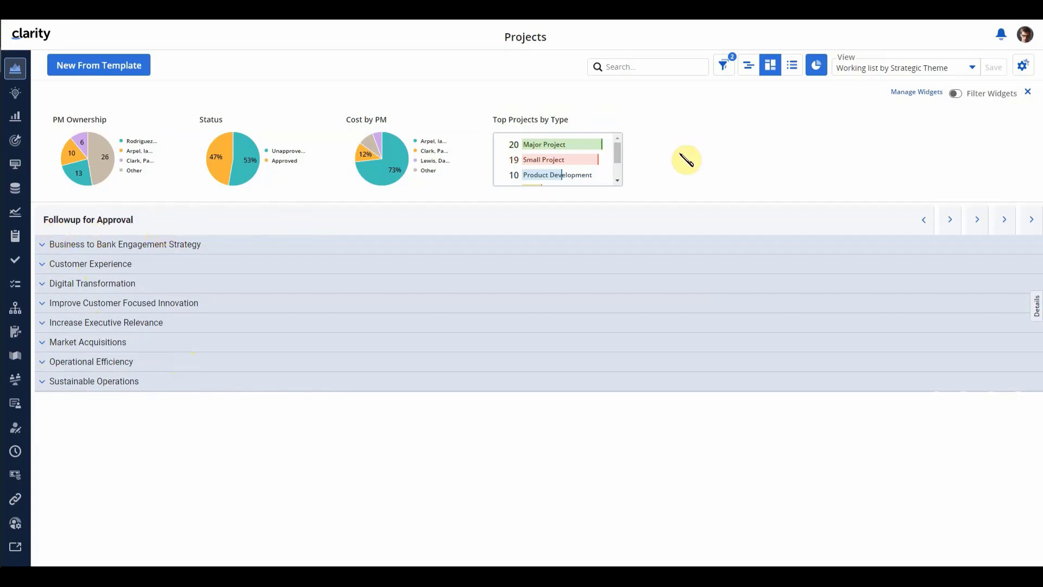
# Reselect the Working list by Strategic Theme view and expand the collapsed Staffing Issues column
pyautogui.click(971, 67)
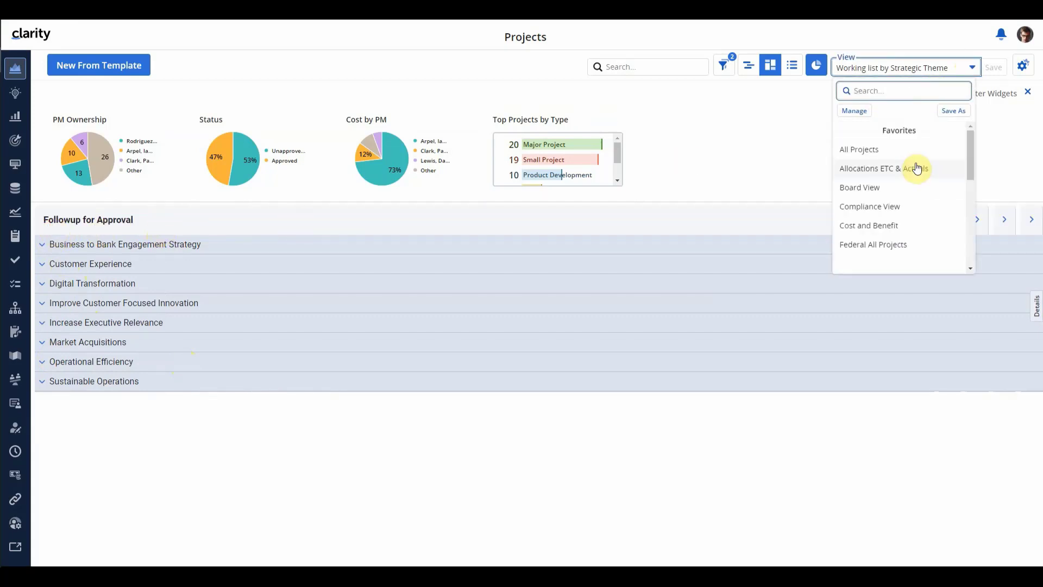
pyautogui.scroll(-3, 920, 184)
pyautogui.scroll(-2, 915, 209)
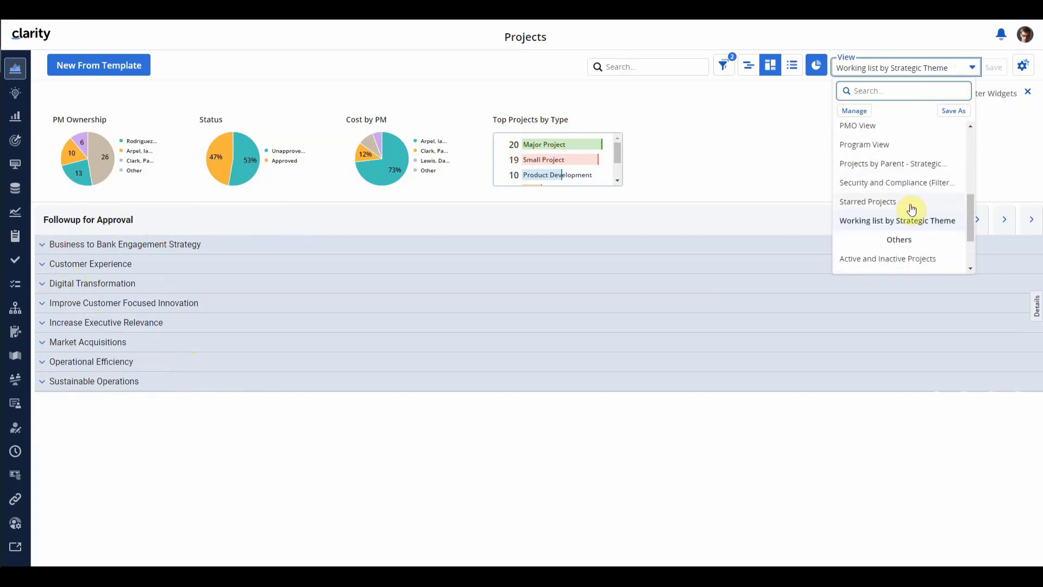
pyautogui.click(901, 219)
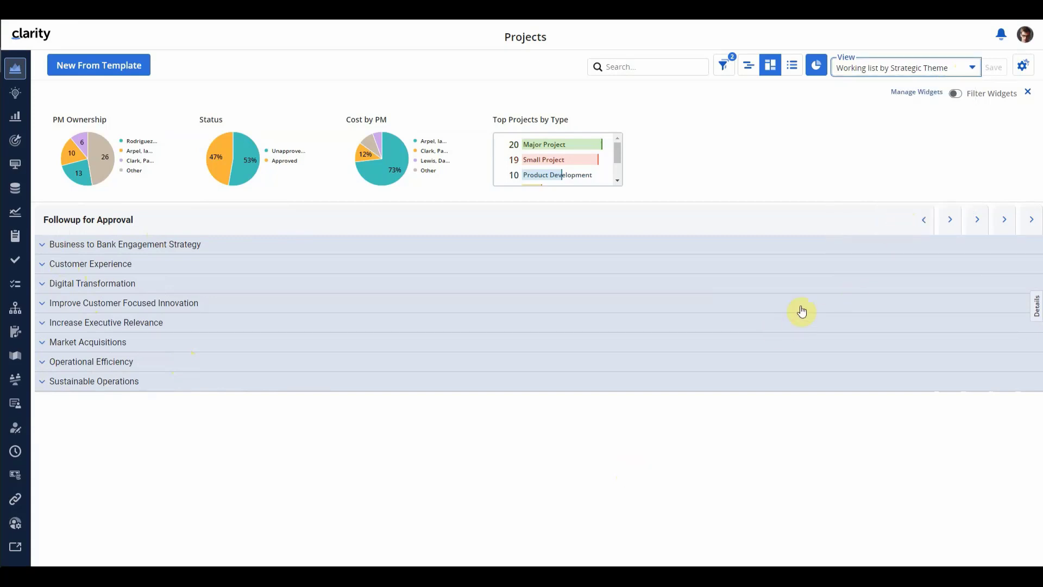
pyautogui.click(948, 221)
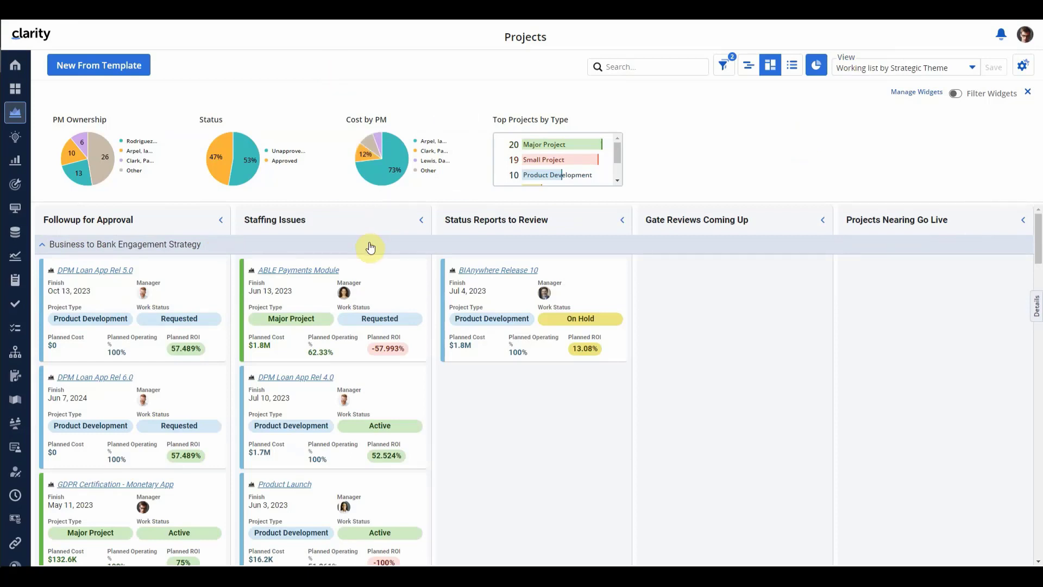
# Select the ABLE Payments Module card in the Staffing Issues column and show its details
pyautogui.click(379, 279)
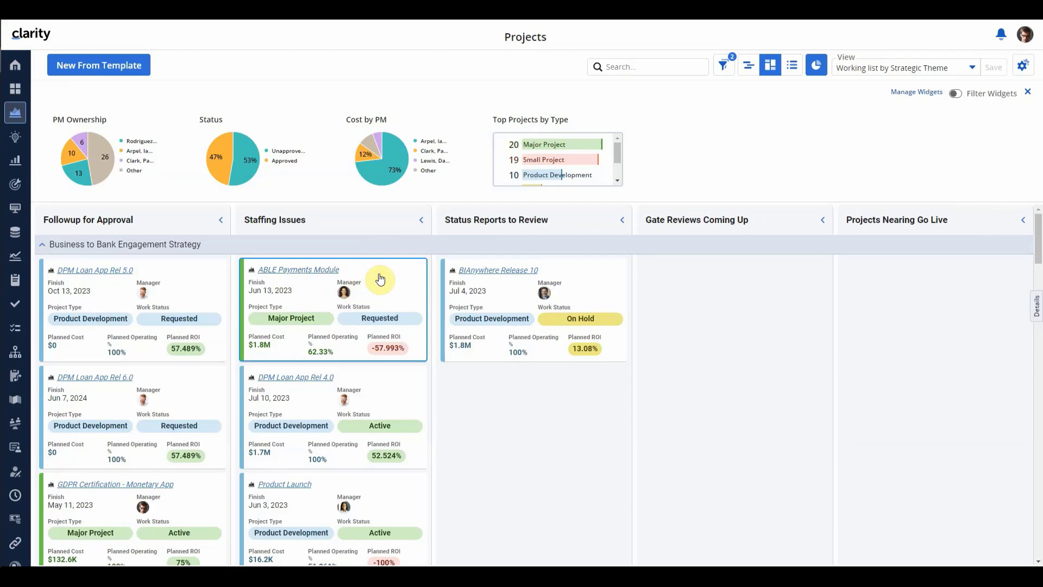
pyautogui.click(1036, 311)
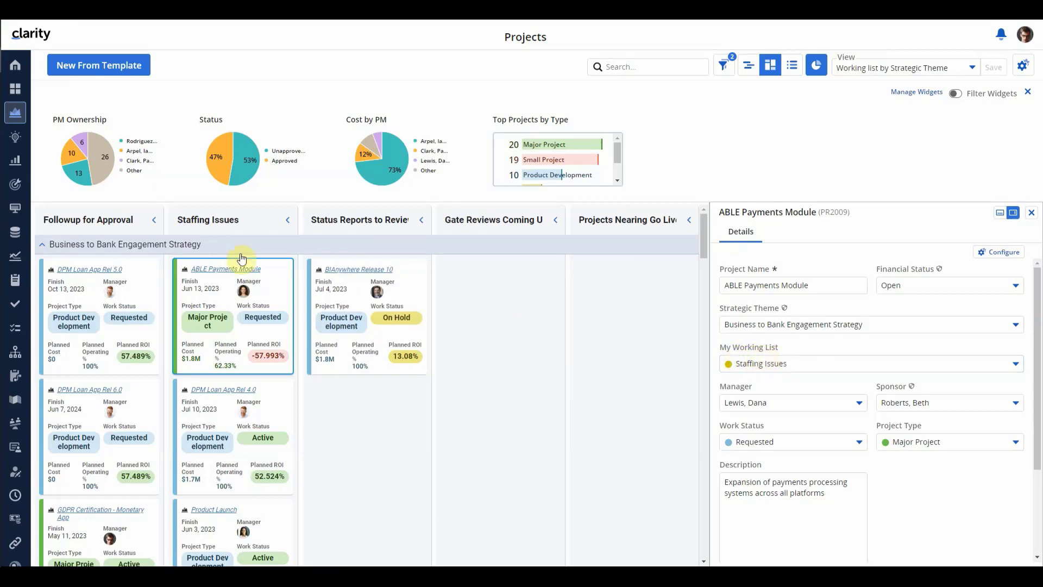
# Clear the My Working List value of ABLE Payments Module and set it back to Staffing Issues
pyautogui.click(781, 364)
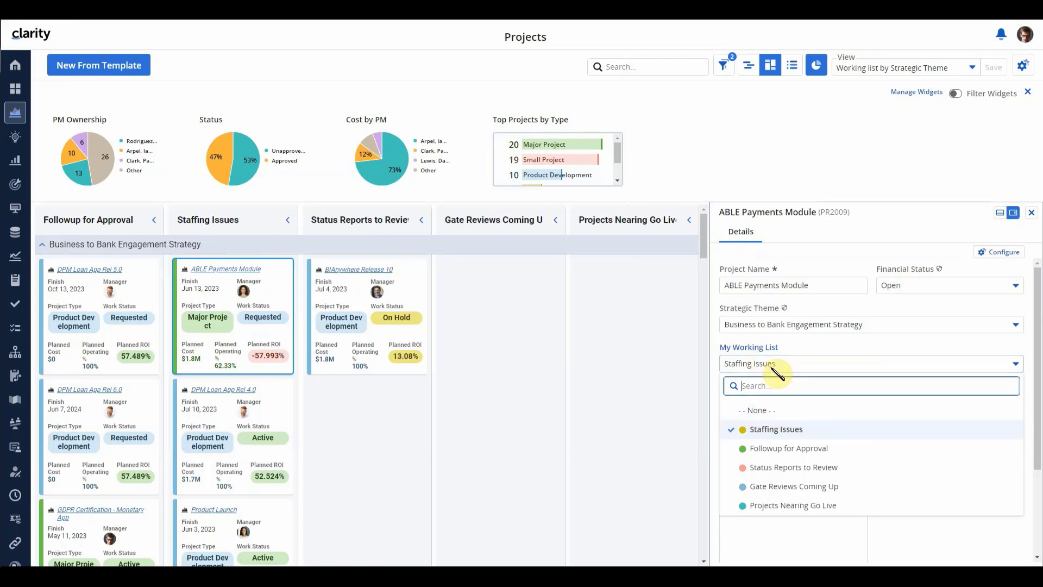
pyautogui.click(773, 413)
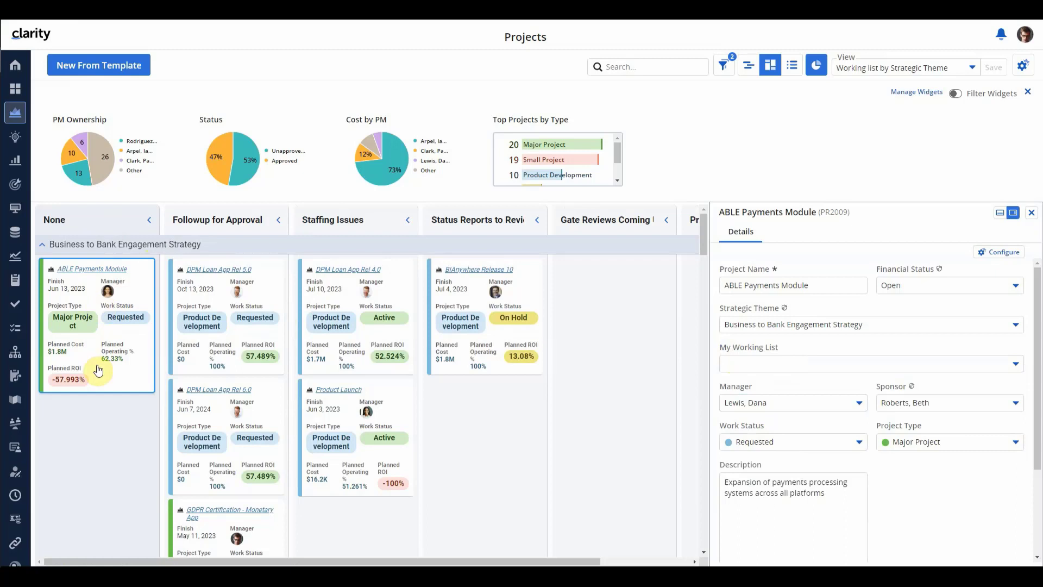
pyautogui.click(784, 363)
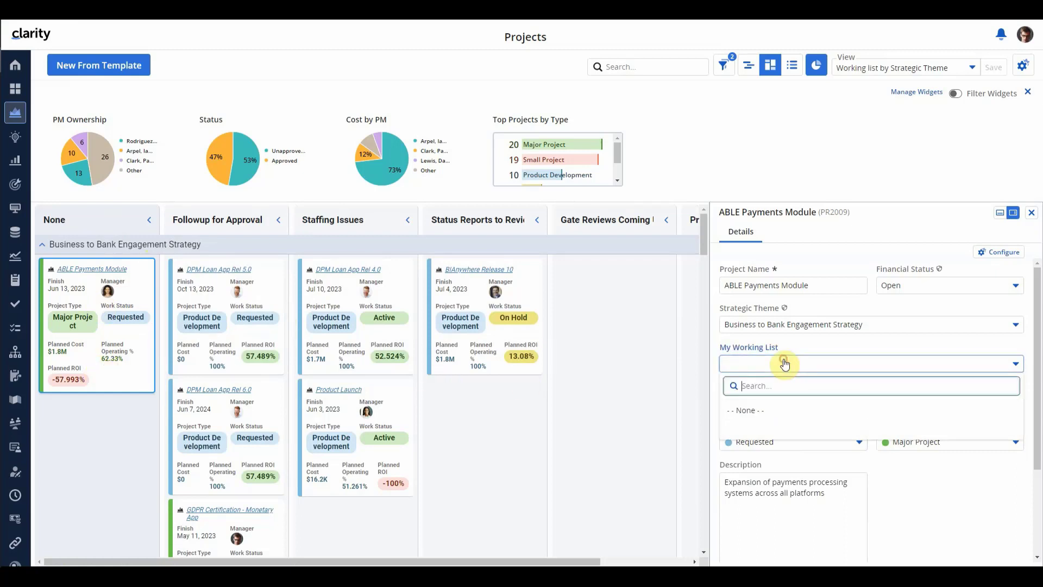
pyautogui.click(800, 447)
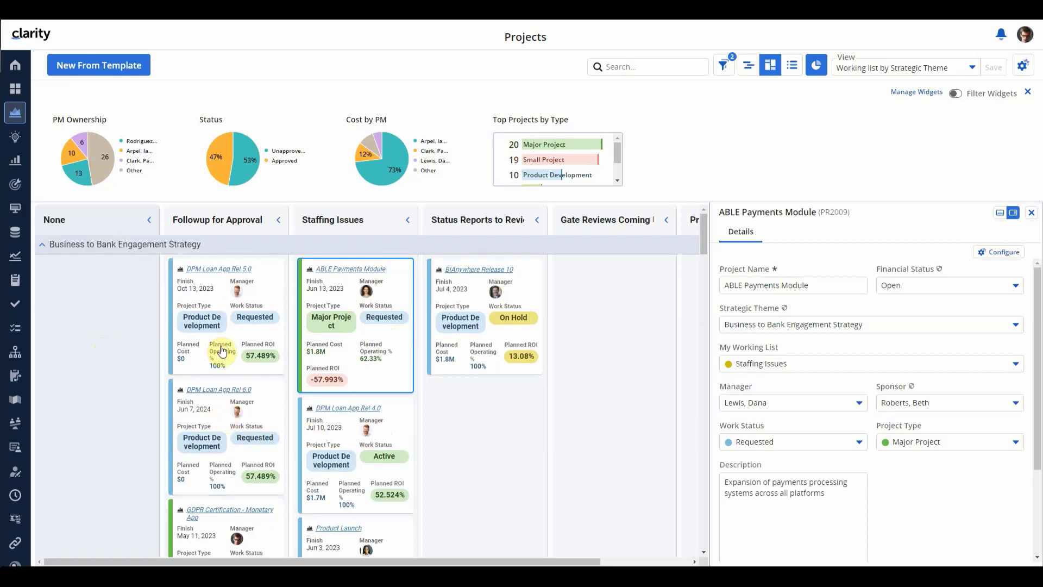
# Clear the Strategic Theme of DPM Loan App Rel 5.0 and move its card back into the Business to Bank Engagement Strategy swimlane
pyautogui.moveTo(220, 300)
pyautogui.mouseDown()
pyautogui.moveTo(95, 308)
pyautogui.moveTo(206, 300)
pyautogui.mouseUp()
pyautogui.click(97, 308)
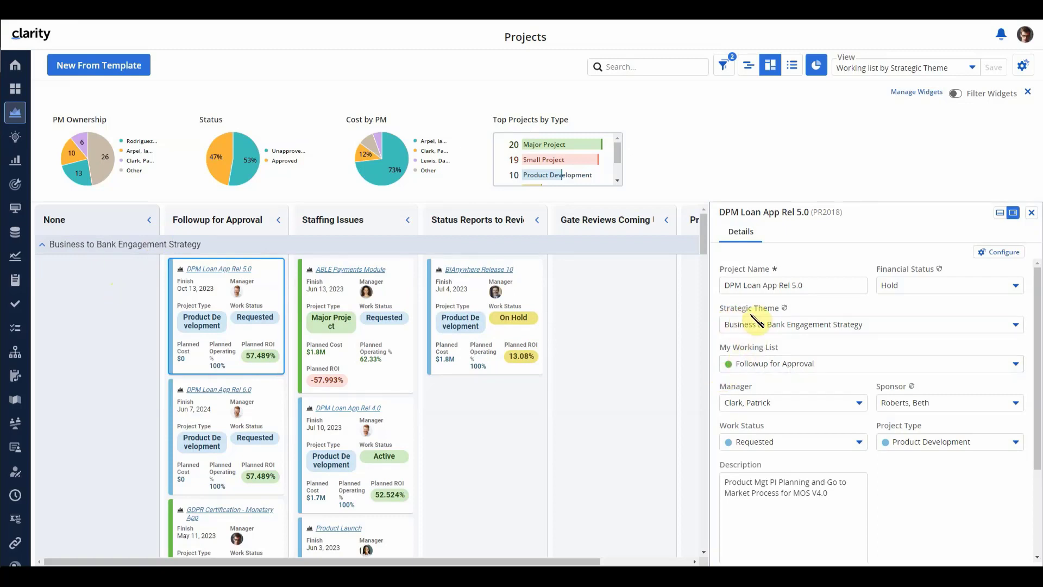
pyautogui.click(823, 325)
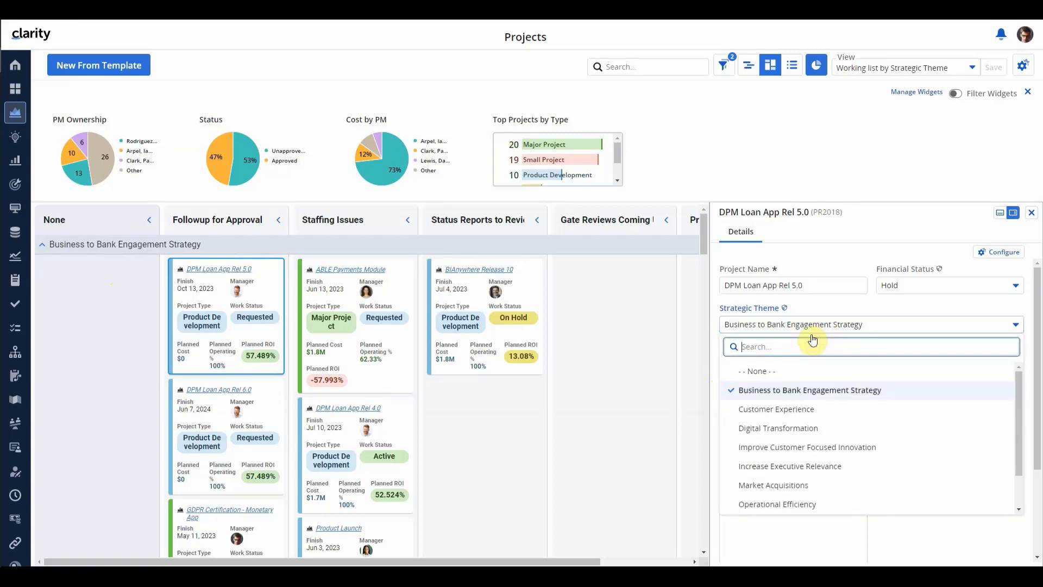
pyautogui.click(781, 374)
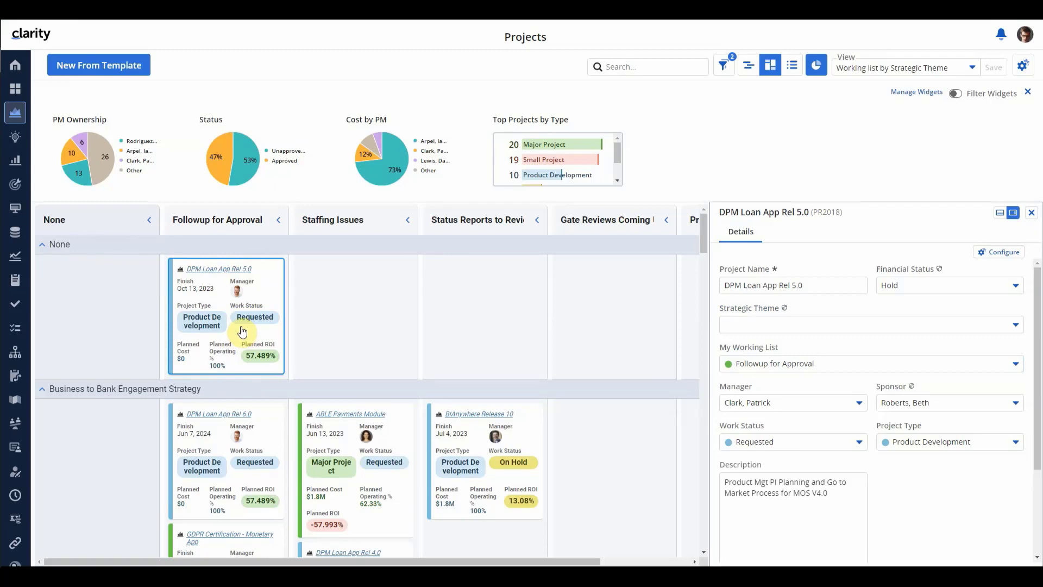
pyautogui.moveTo(217, 292); pyautogui.dragTo(218, 354)
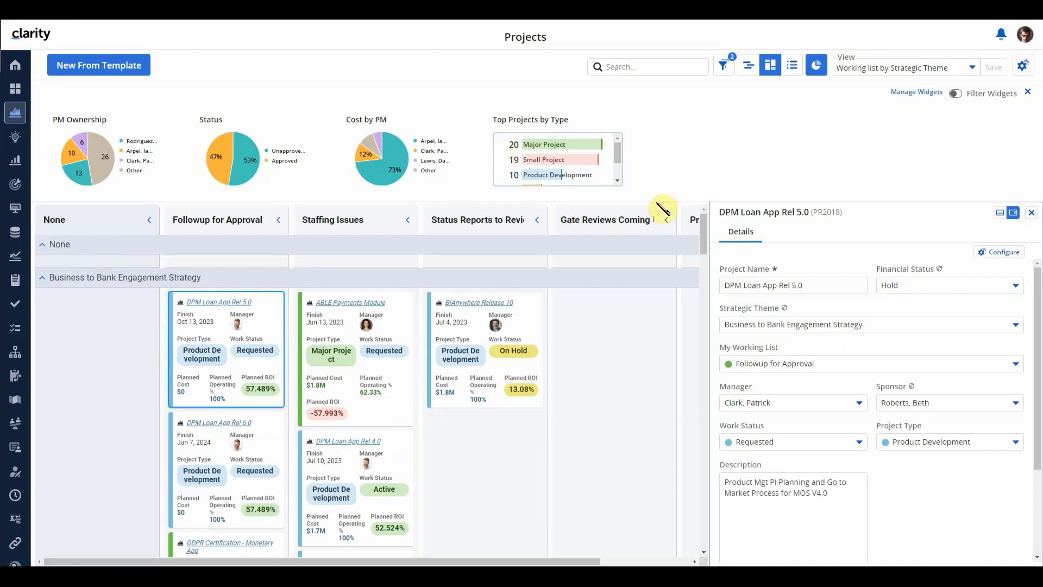
# Switch the projects to the grid layout and back to the board layout
pyautogui.click(792, 66)
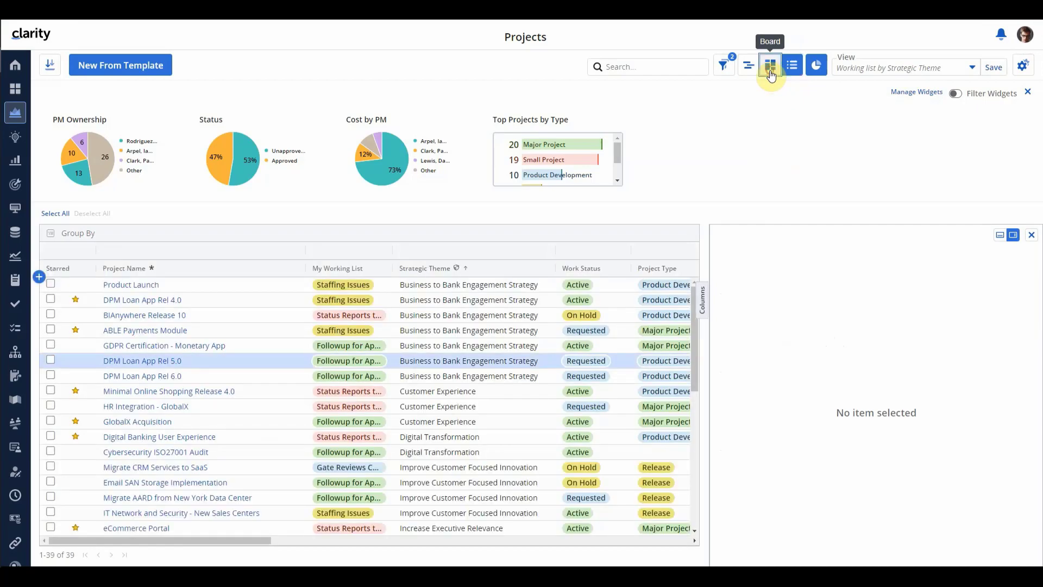
pyautogui.click(771, 67)
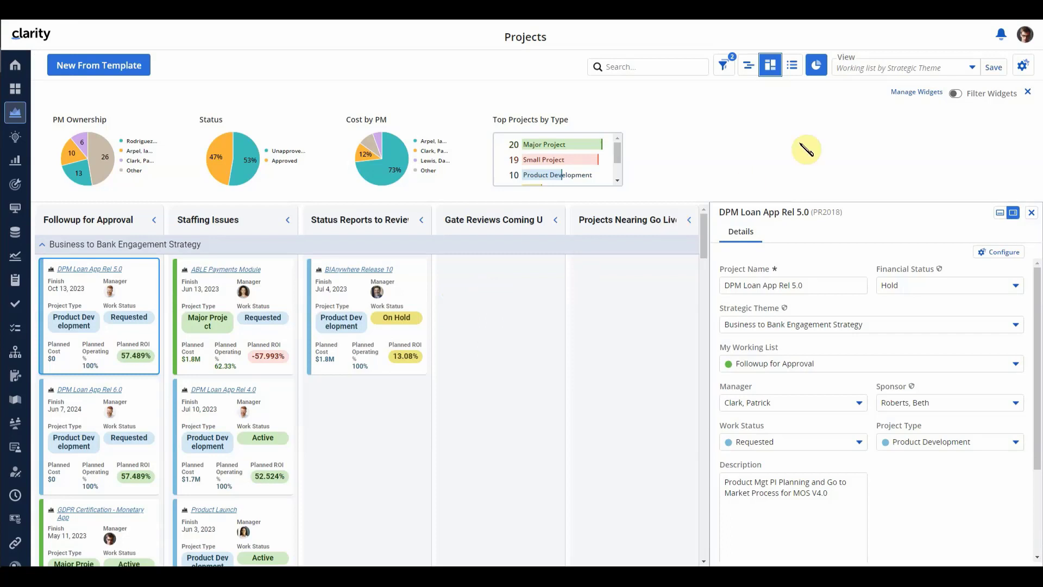
# Load the All Projects view and close the project details
pyautogui.click(894, 68)
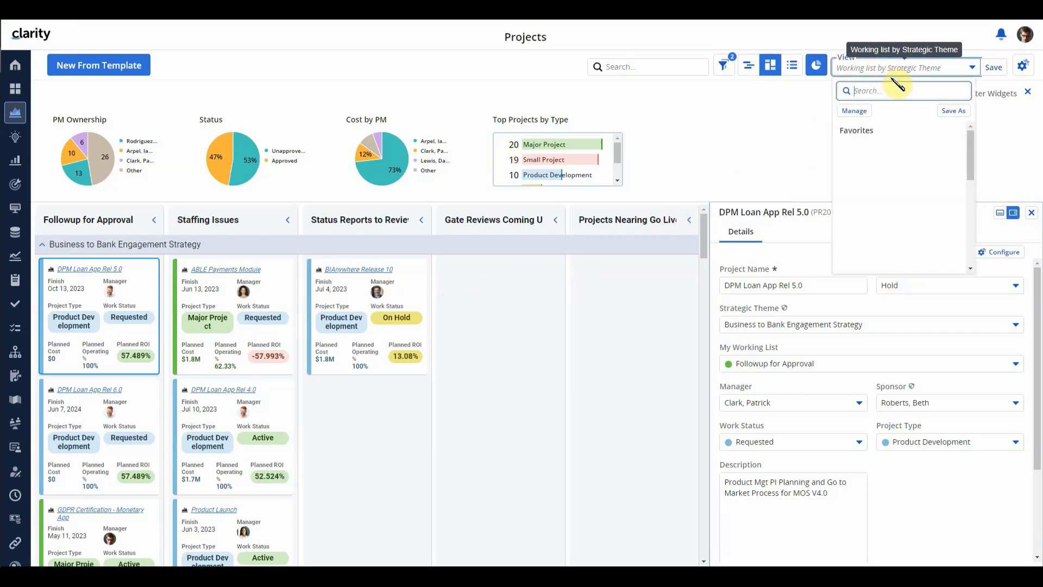
pyautogui.click(856, 151)
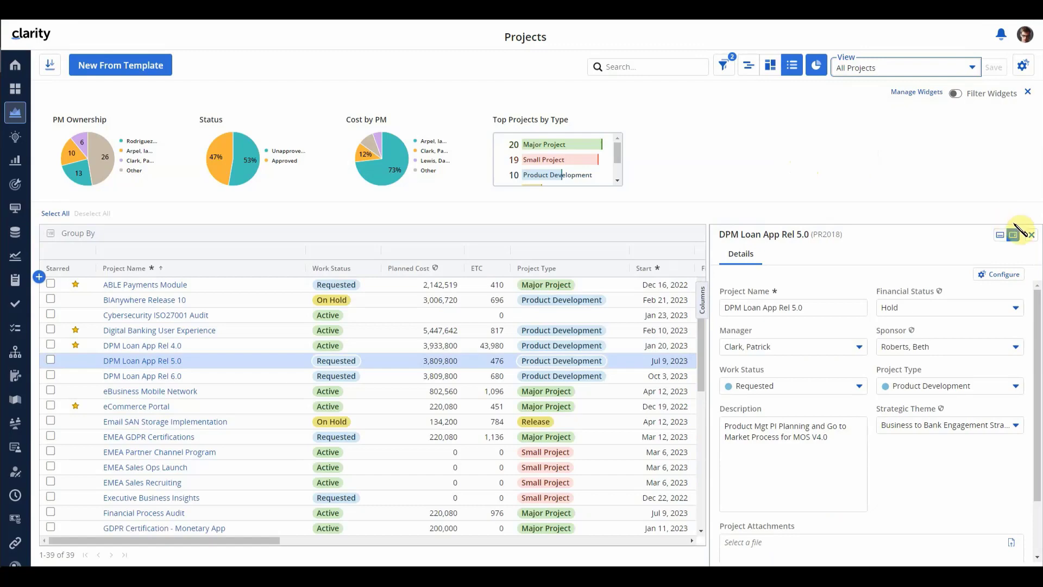
pyautogui.click(1032, 235)
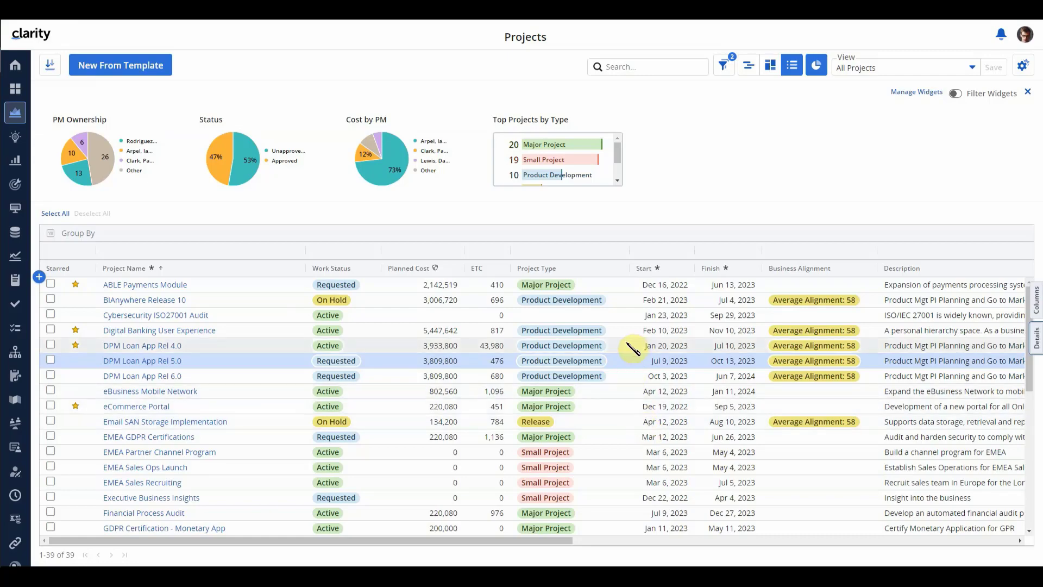
# Group the project grid by Parent and, within it, by Strategic Theme
pyautogui.moveTo(506, 541); pyautogui.dragTo(890, 548)
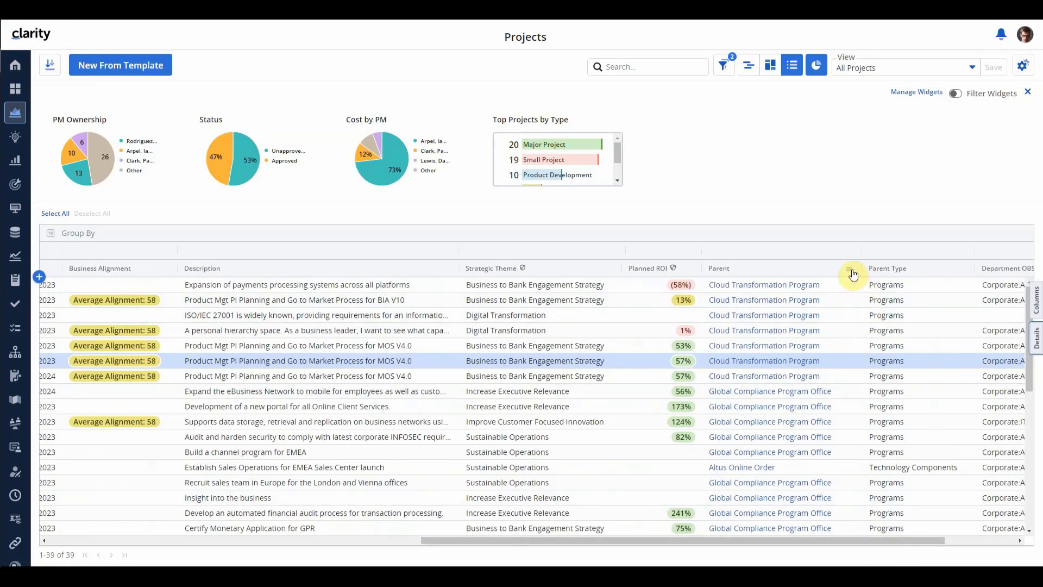
pyautogui.click(852, 271)
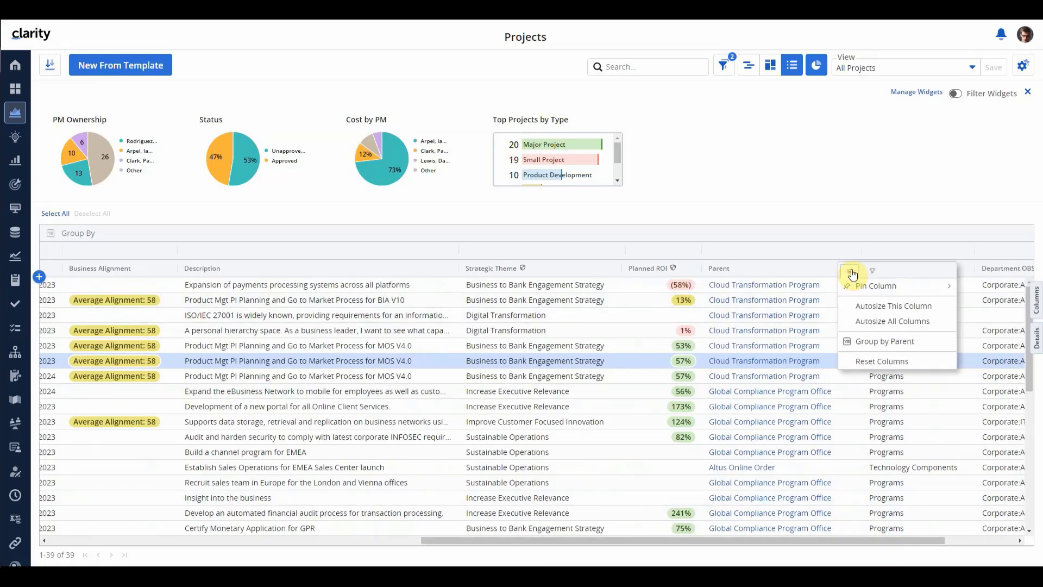
pyautogui.click(881, 343)
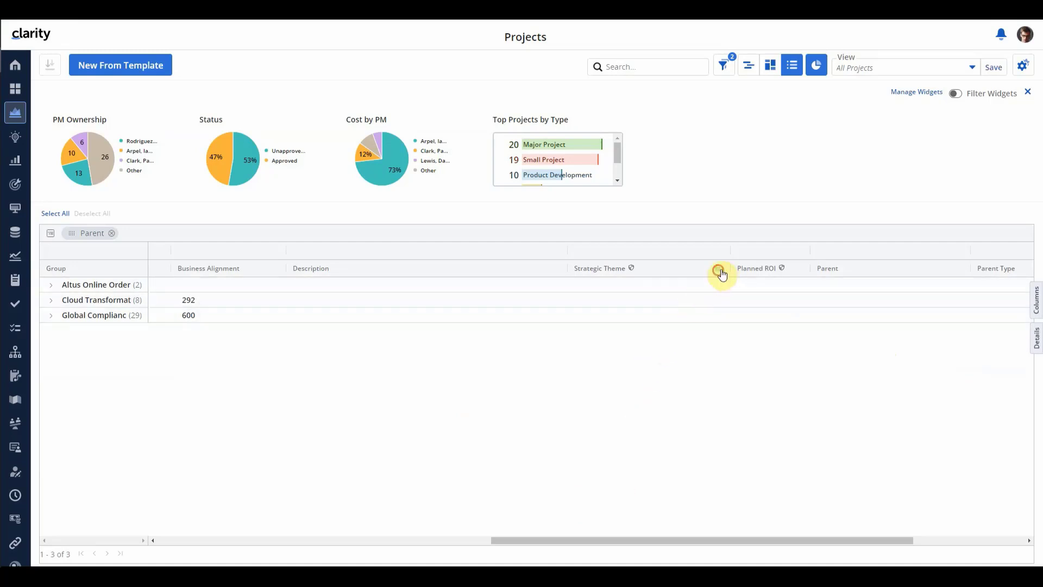
pyautogui.click(718, 270)
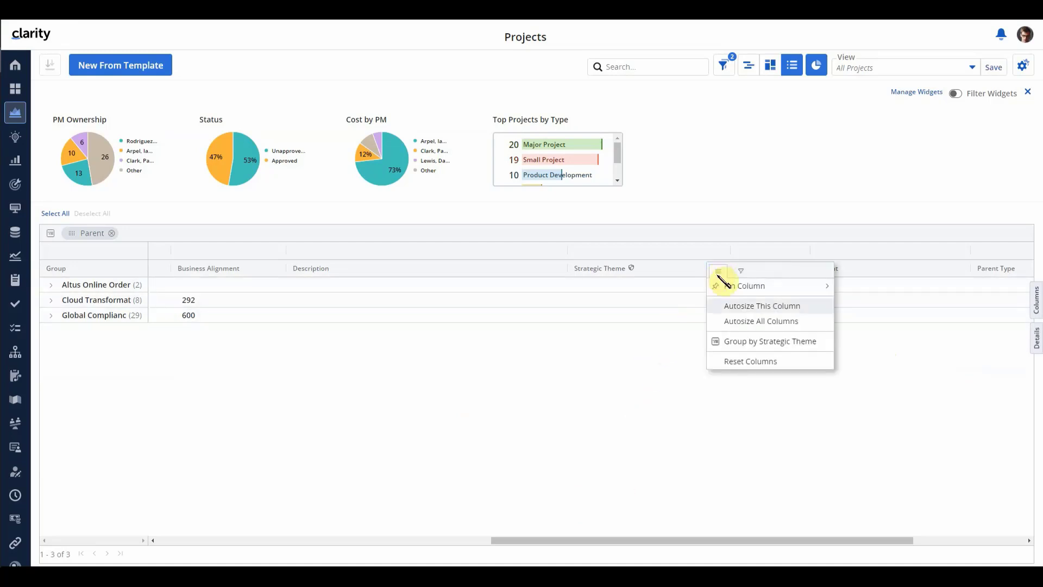
pyautogui.click(778, 345)
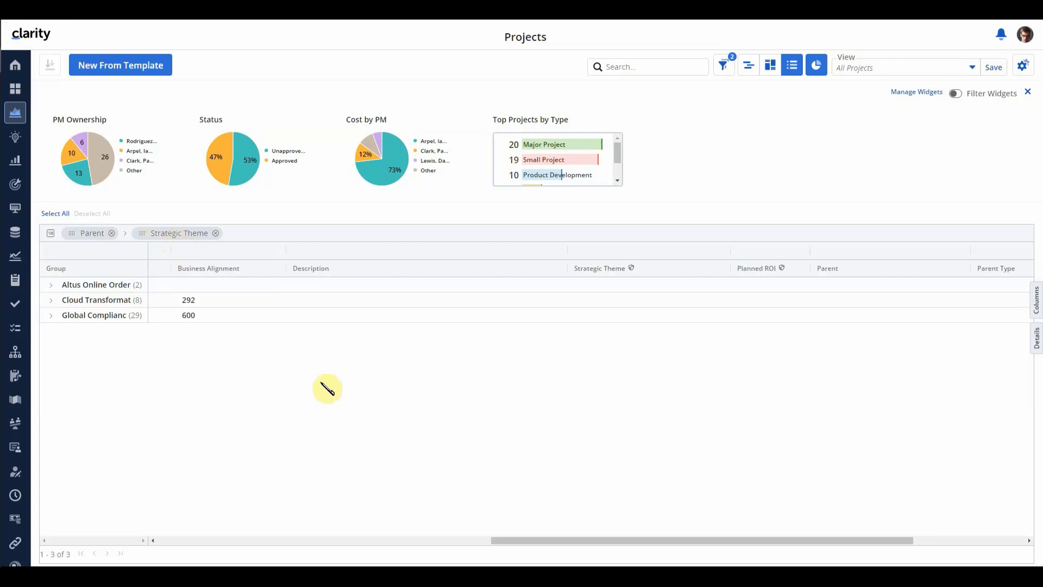
# Add Work Status as the third grouping level, below Strategic Theme
pyautogui.moveTo(512, 540); pyautogui.dragTo(158, 524)
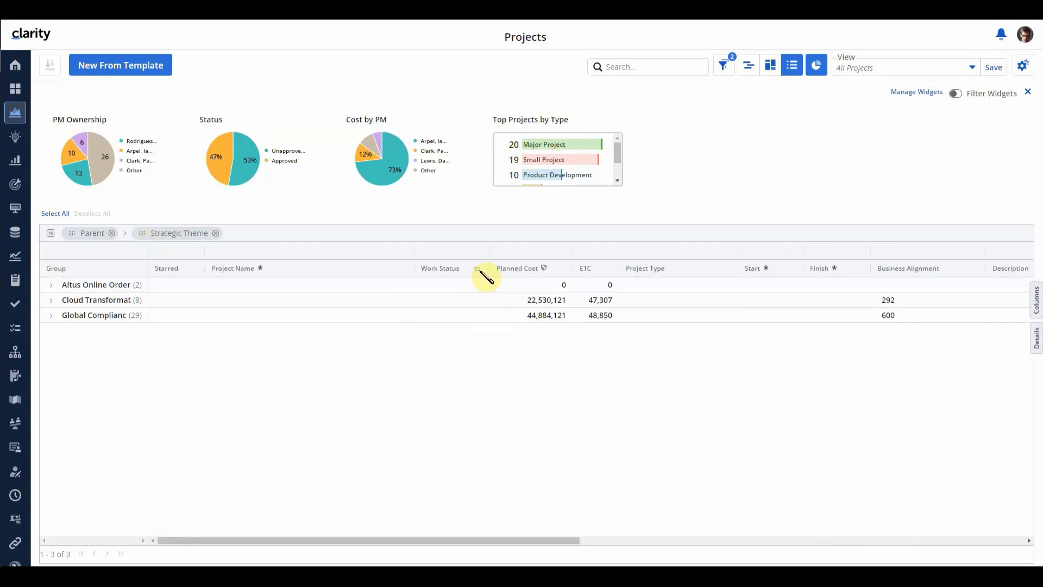
pyautogui.click(479, 270)
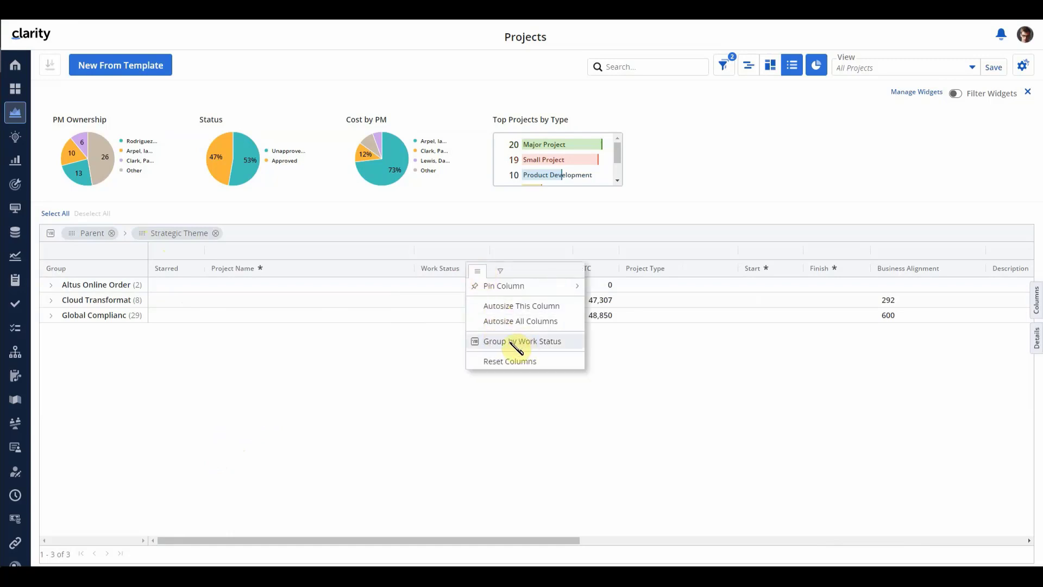
pyautogui.moveTo(449, 270); pyautogui.dragTo(387, 243)
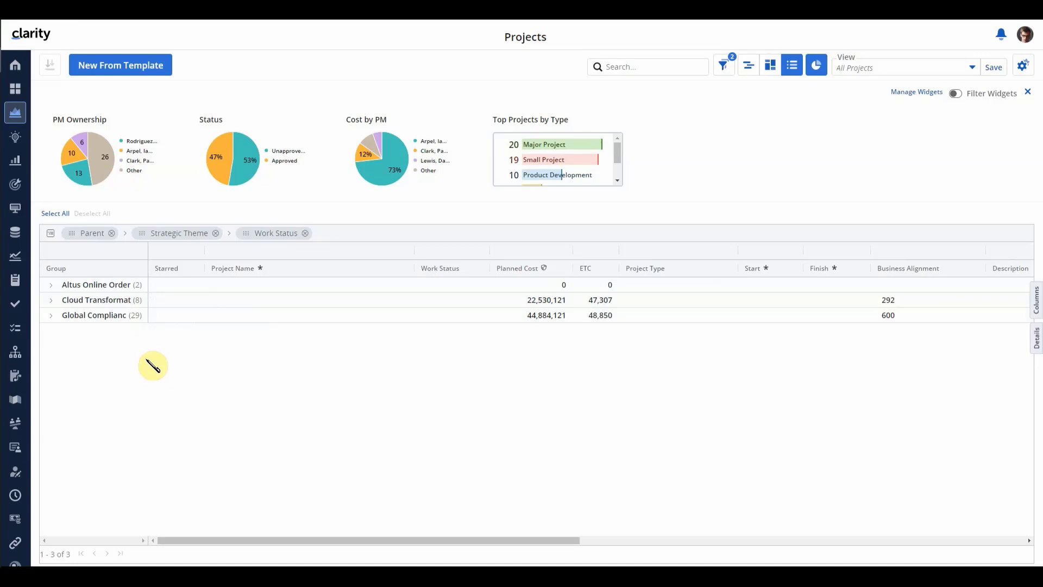
# Expand the Cloud Transformation Program group and its Digital Transformation subgroup to examine the aggregated values
pyautogui.click(51, 301)
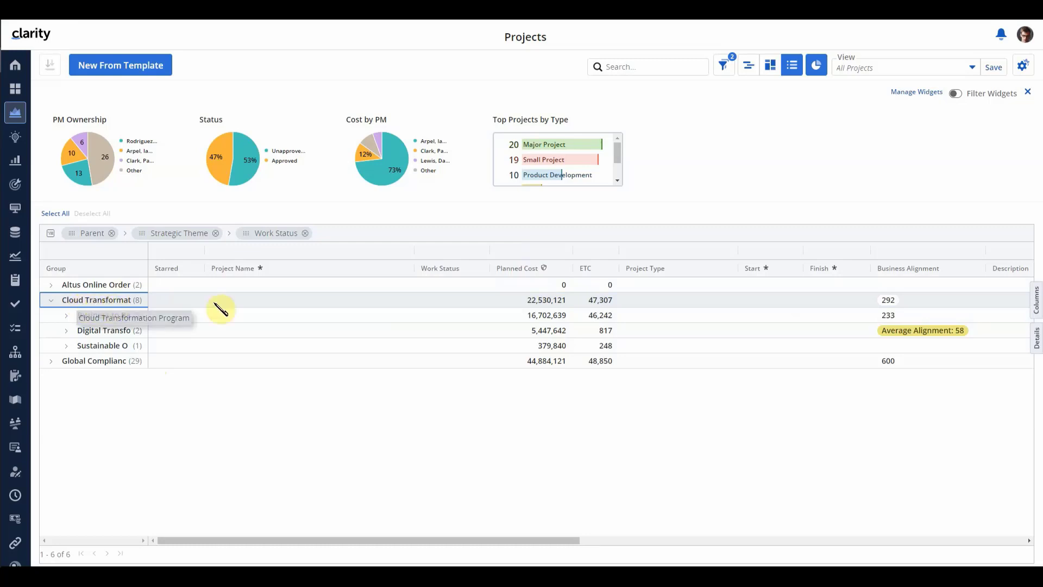
pyautogui.click(557, 303)
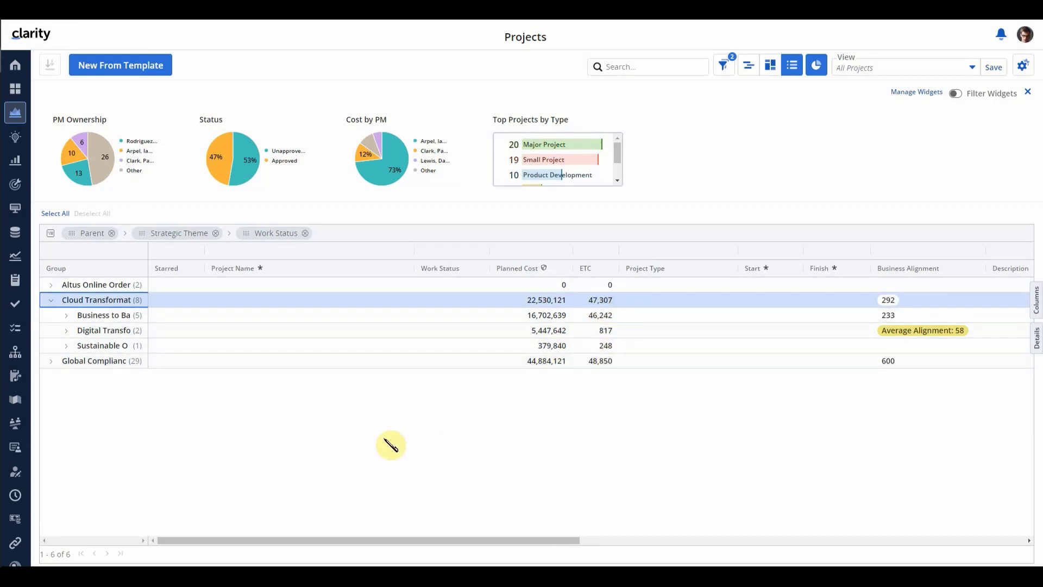
pyautogui.click(66, 330)
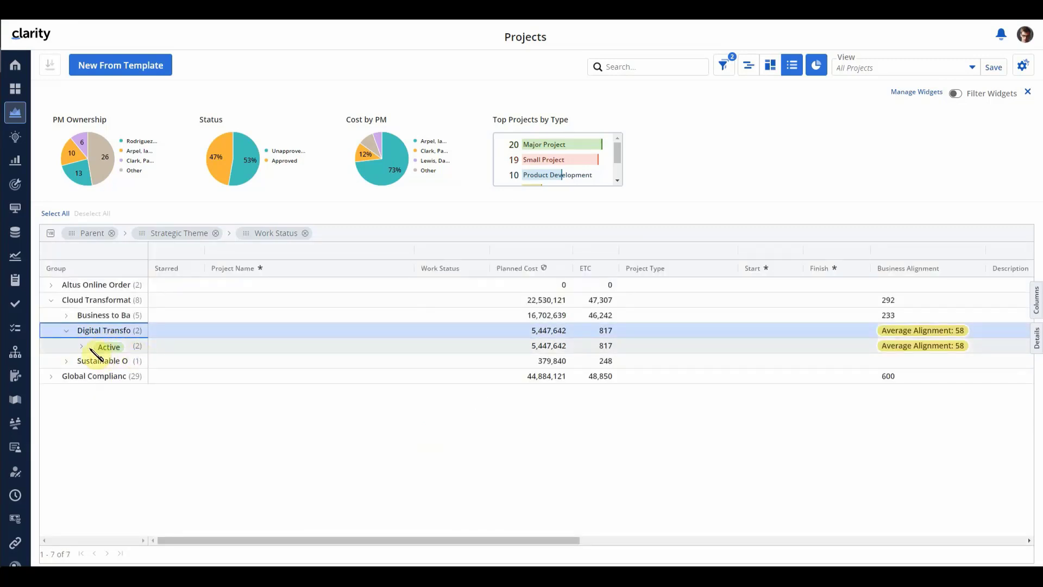
# In the On Hold group under the "Business to Ba…" theme, set the Work Status of BIAnywhere Release 10 to Active
pyautogui.click(67, 317)
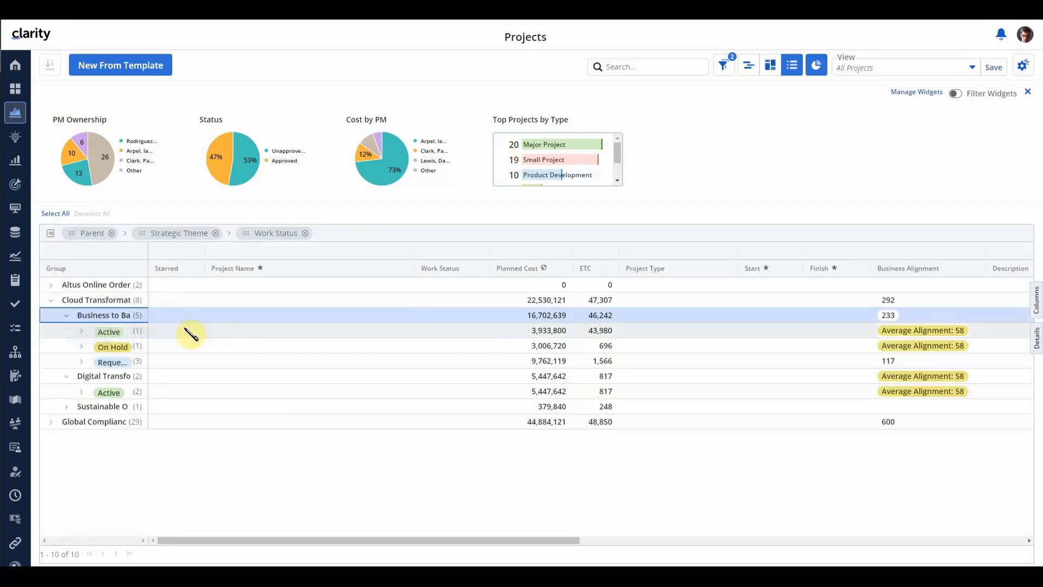
pyautogui.click(118, 318)
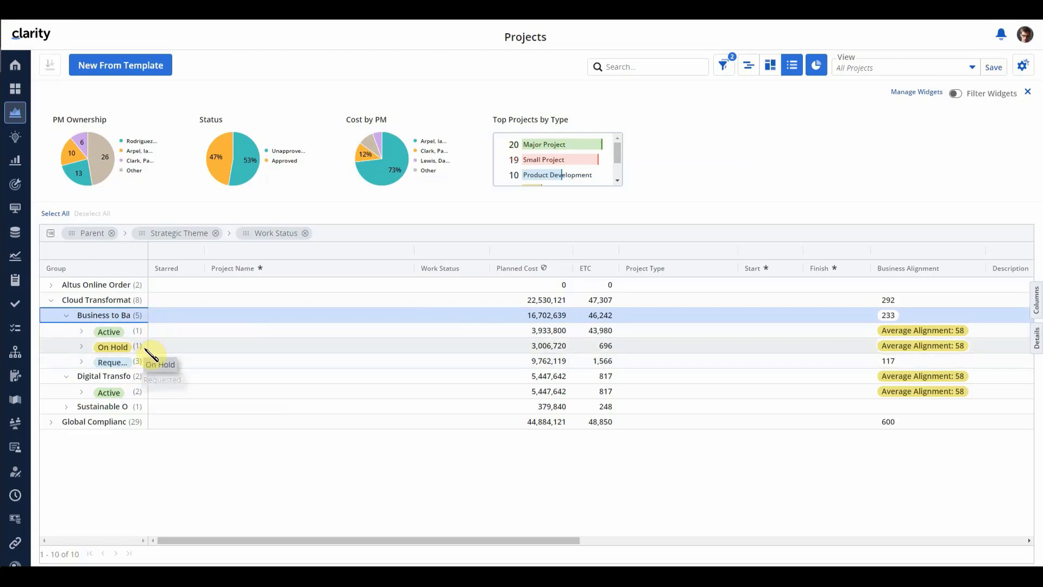
pyautogui.click(82, 347)
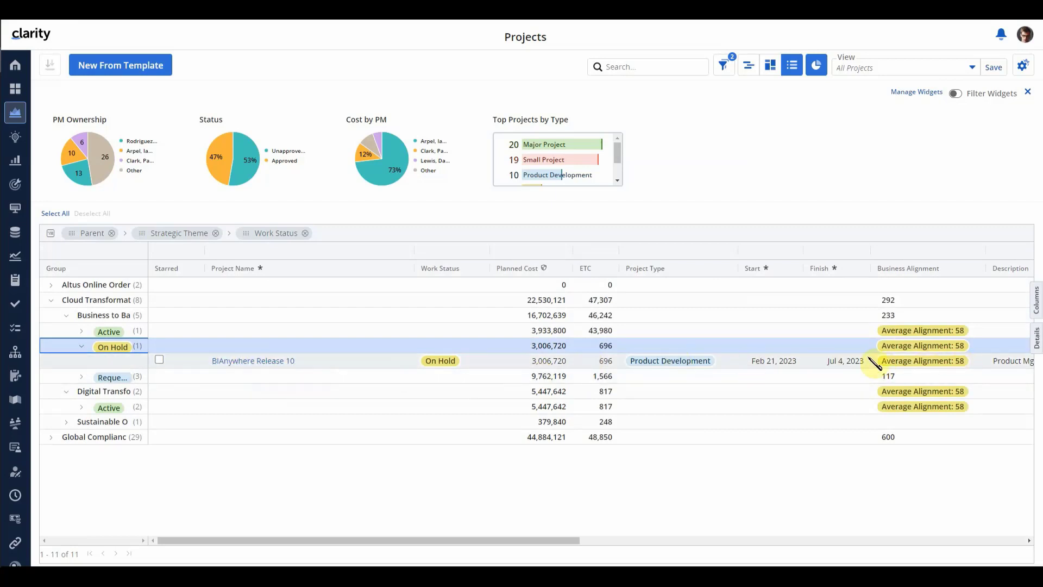
pyautogui.click(440, 363)
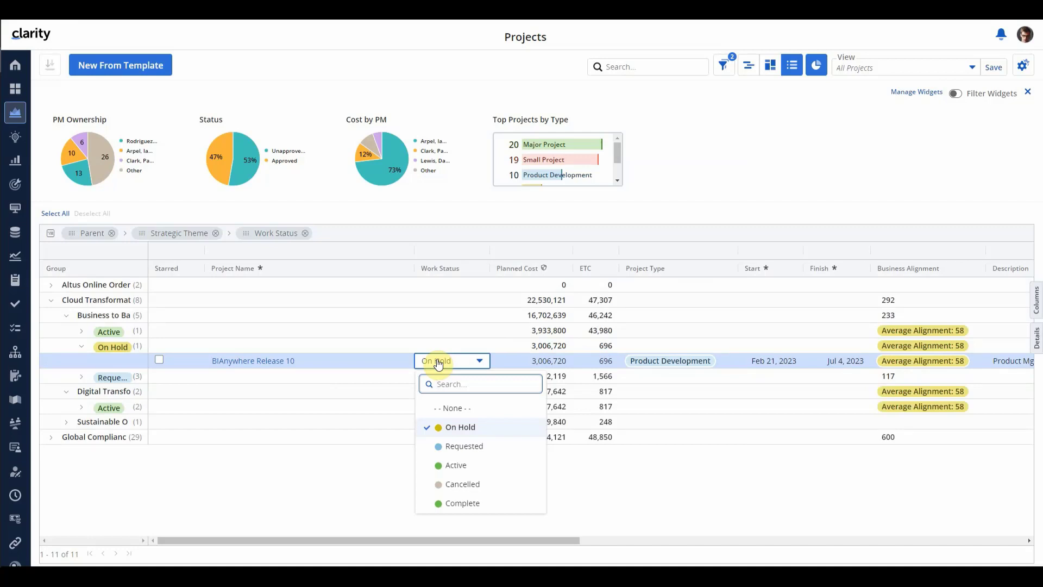
pyautogui.click(471, 471)
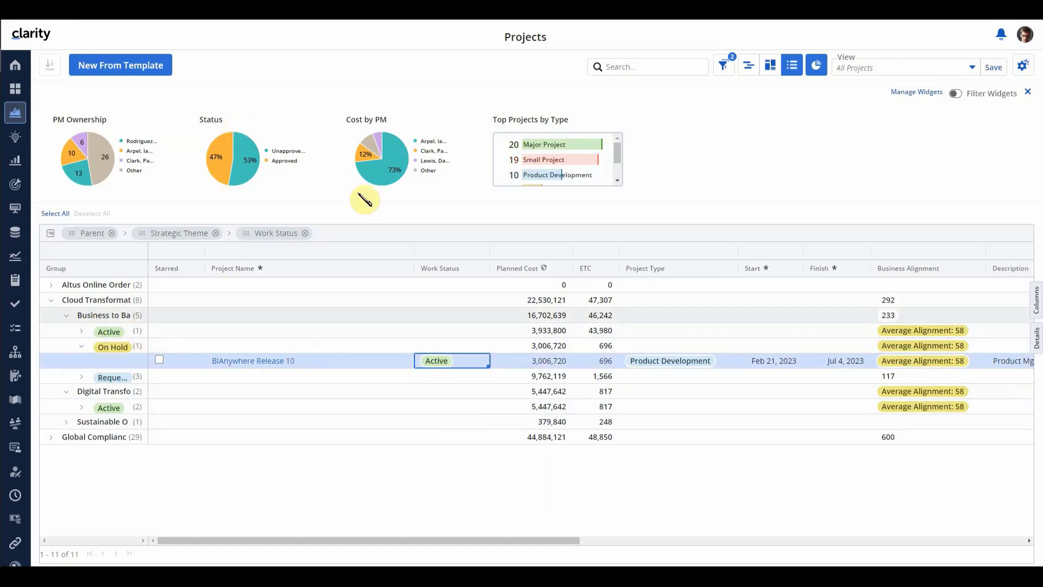
# Collapse and re-expand the "Business to Ba…" group to refresh its Work Status subgroups and examine their totals
pyautogui.click(66, 321)
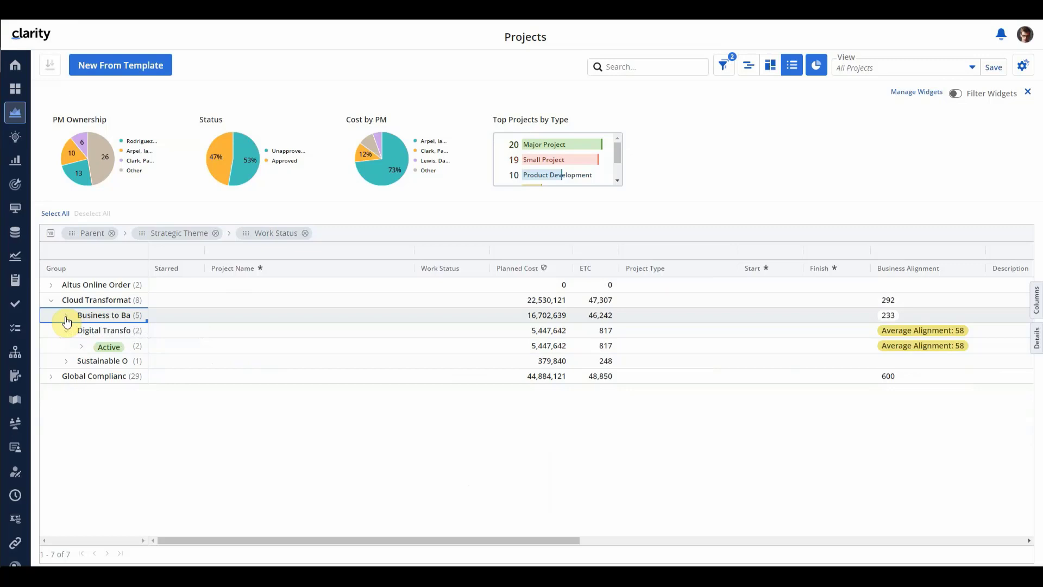
pyautogui.click(66, 319)
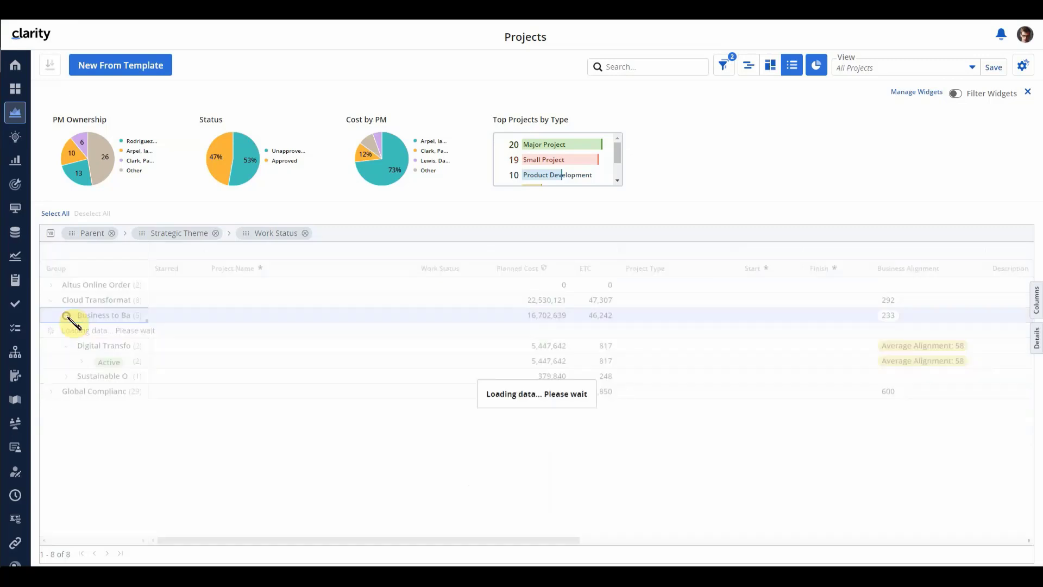
pyautogui.click(75, 318)
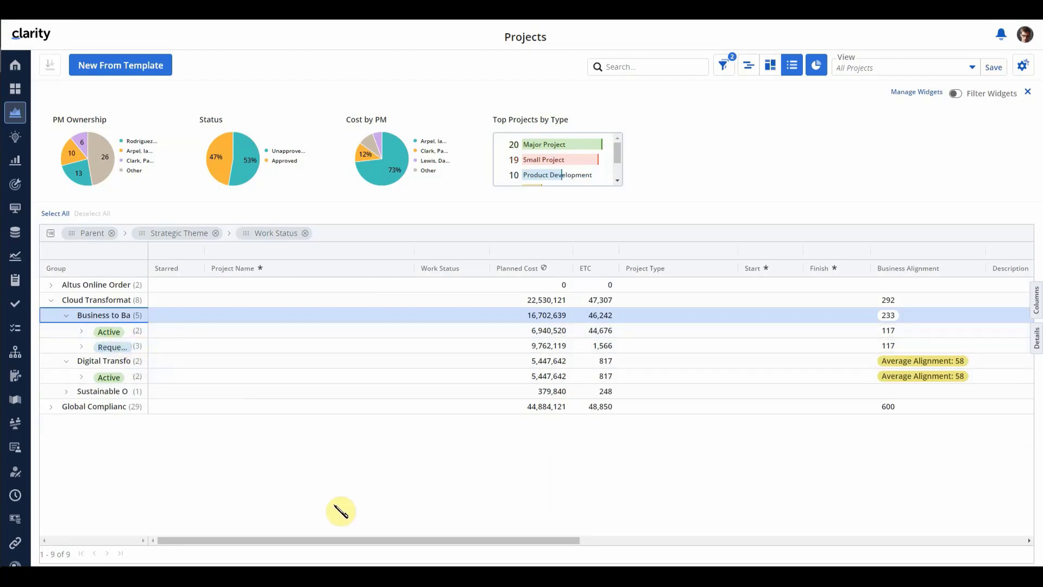
pyautogui.click(137, 321)
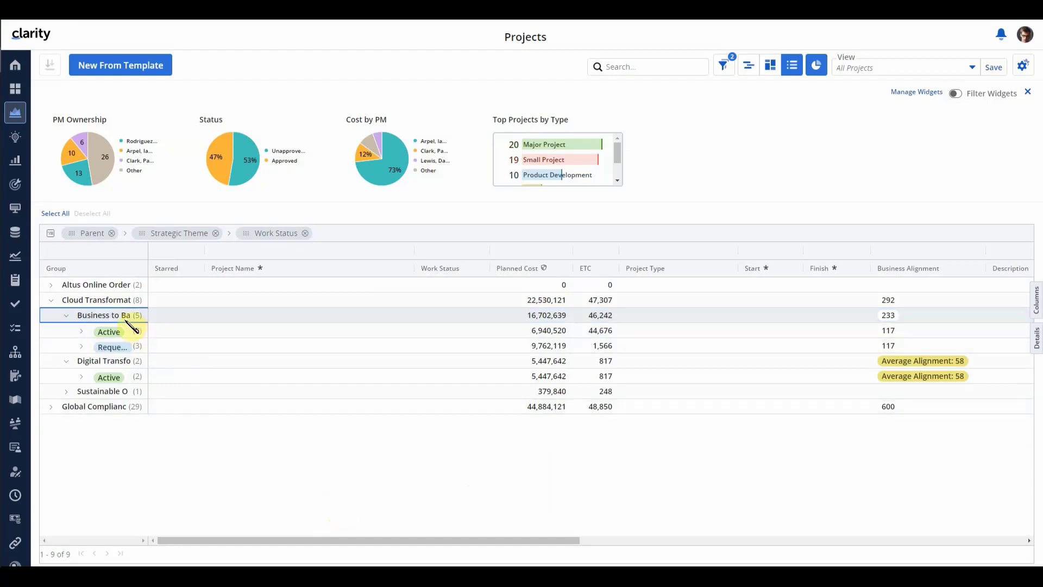
pyautogui.click(174, 321)
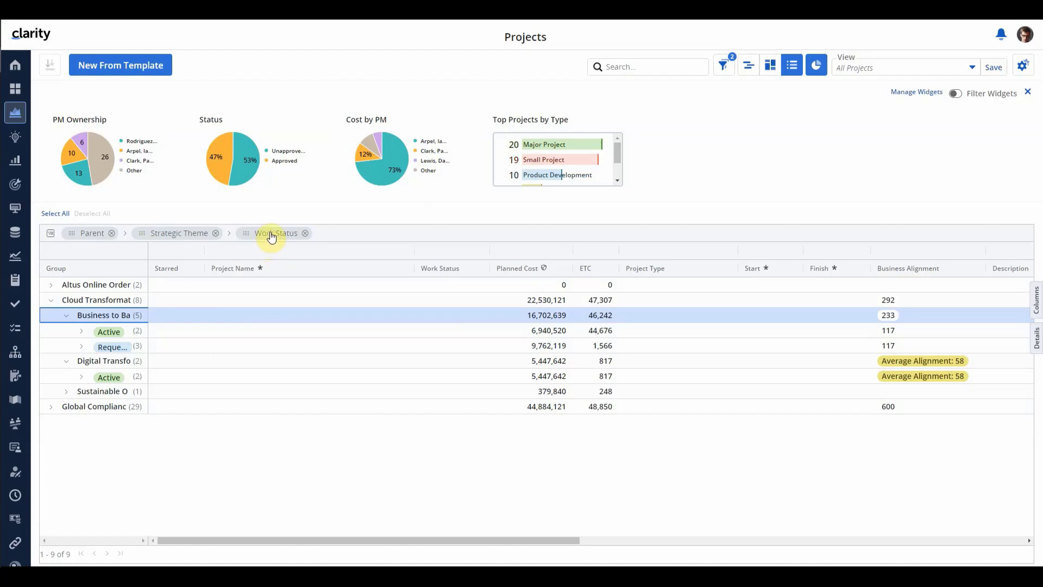
# Move Work Status ahead of Parent as the first grouping level and expand Active and its Altus Online Order subgroup
pyautogui.click(275, 233)
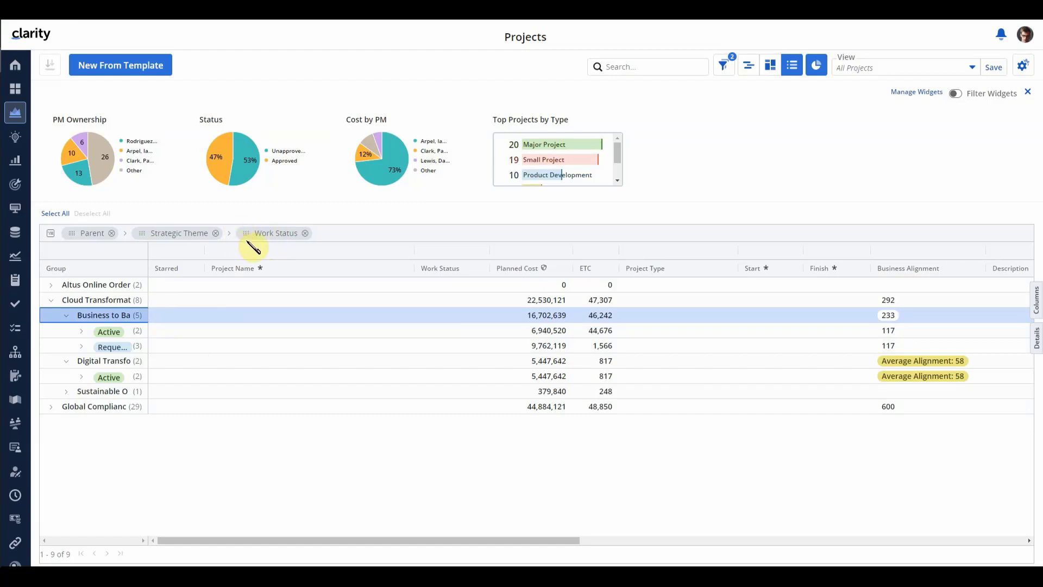
pyautogui.moveTo(248, 234); pyautogui.dragTo(95, 233)
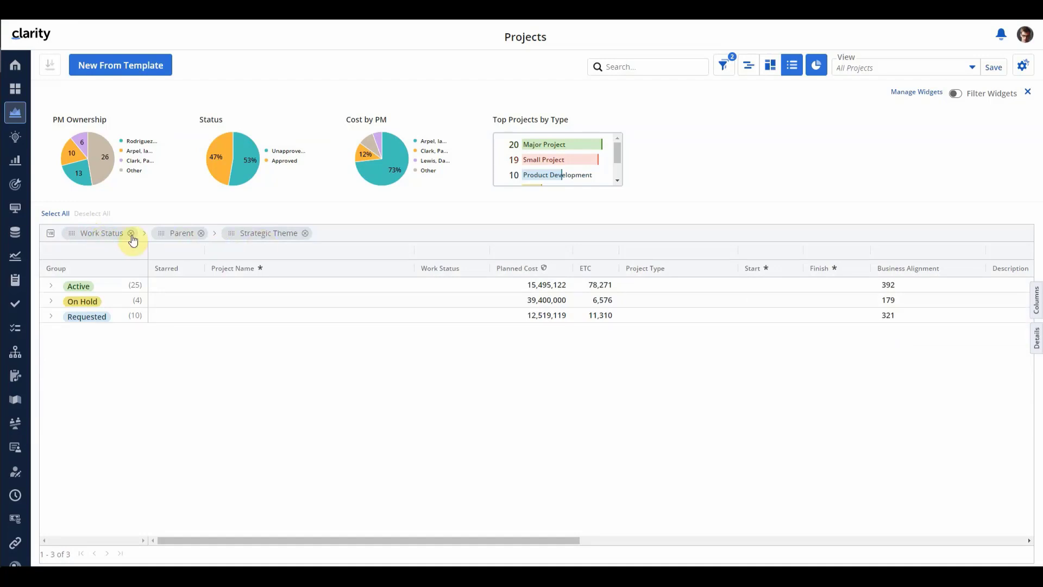
pyautogui.click(52, 286)
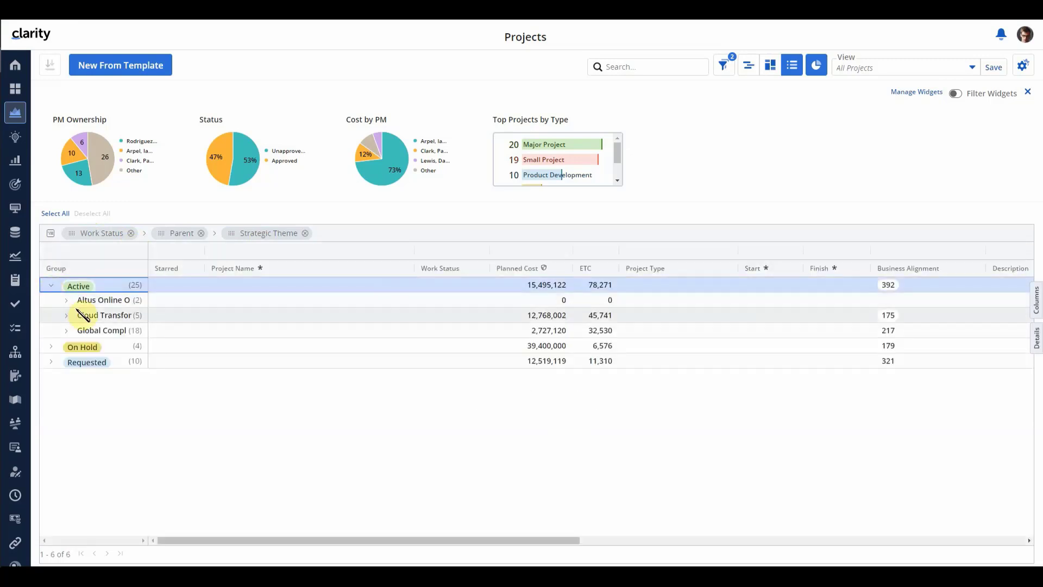
pyautogui.click(66, 303)
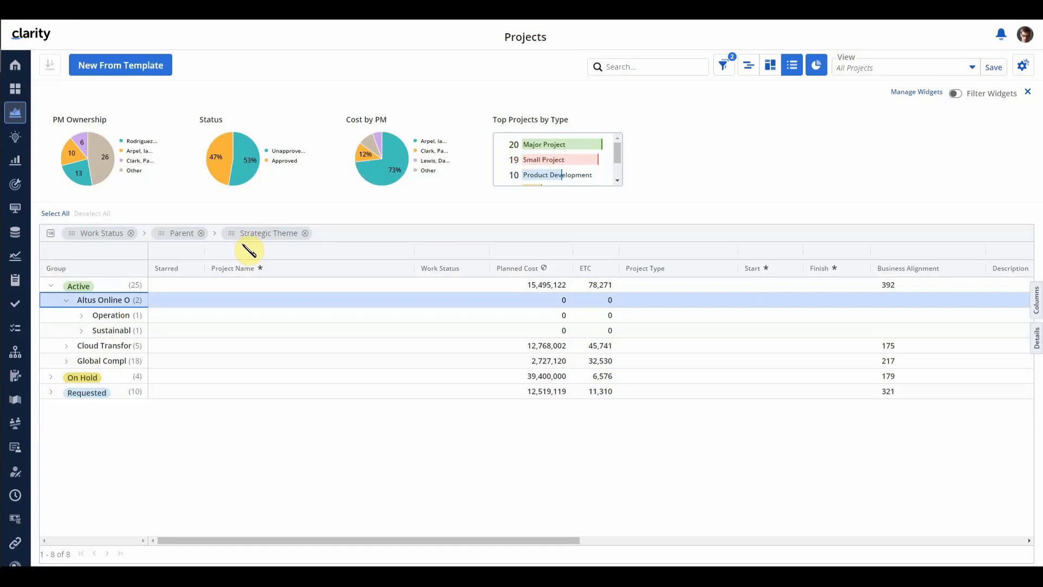
# Replace Strategic Theme with Project Type as the third grouping level, below Parent
pyautogui.click(305, 234)
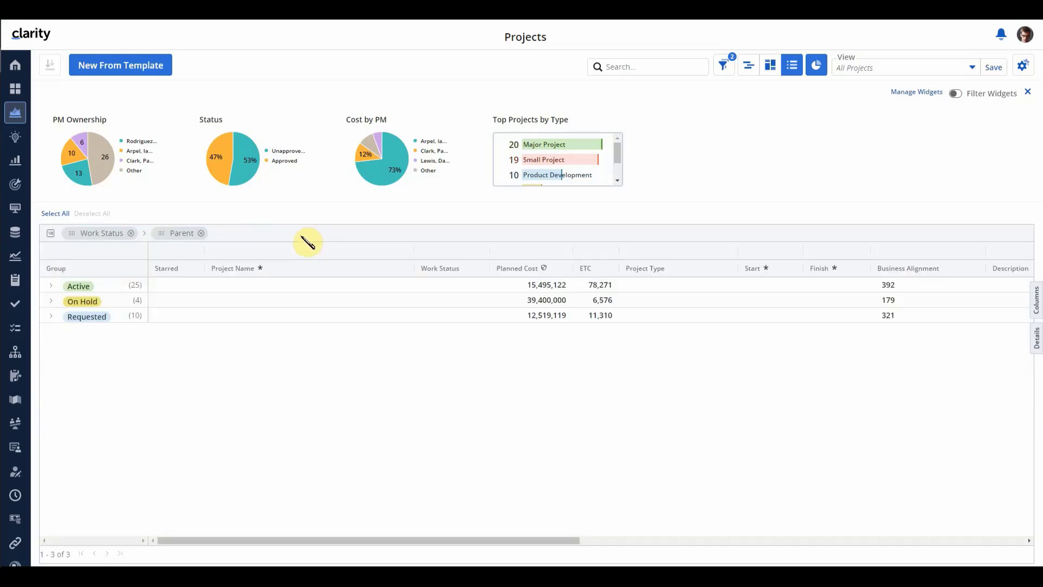
pyautogui.click(51, 286)
pyautogui.click(66, 300)
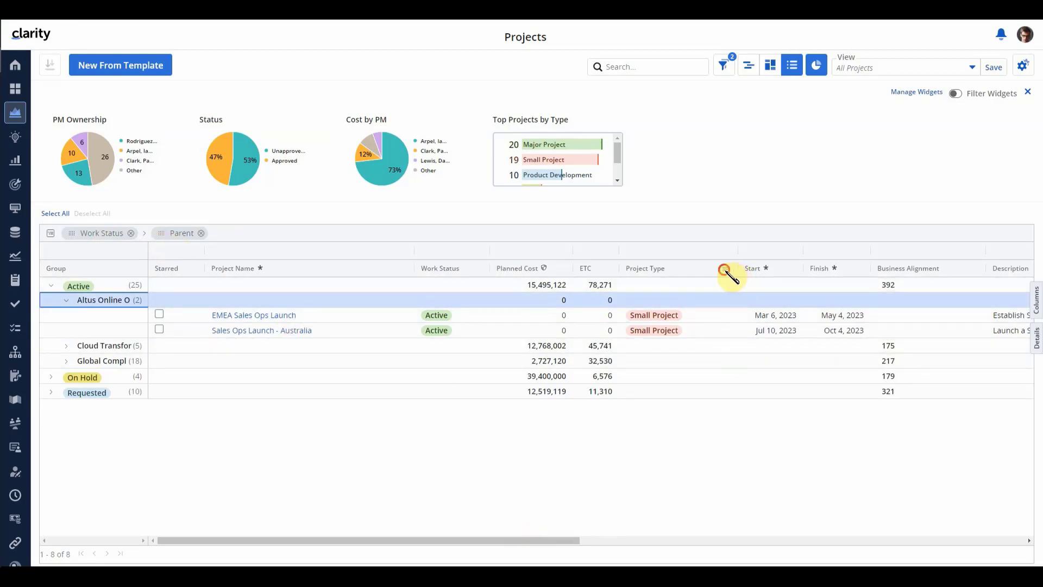
pyautogui.click(726, 270)
pyautogui.click(777, 342)
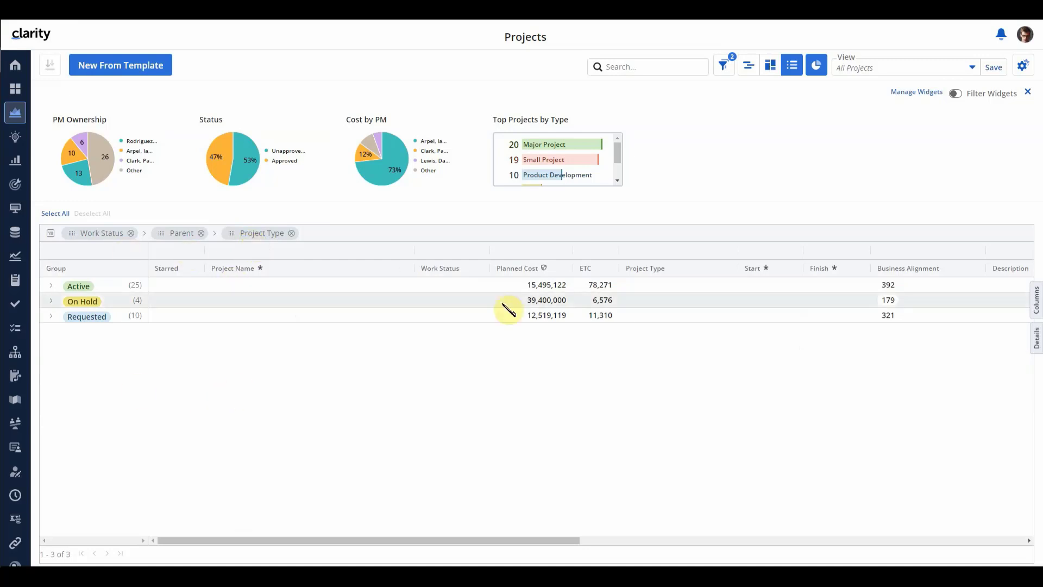
# Save the current grid configuration as a new view named "Analysis by Work Status"
pyautogui.click(974, 68)
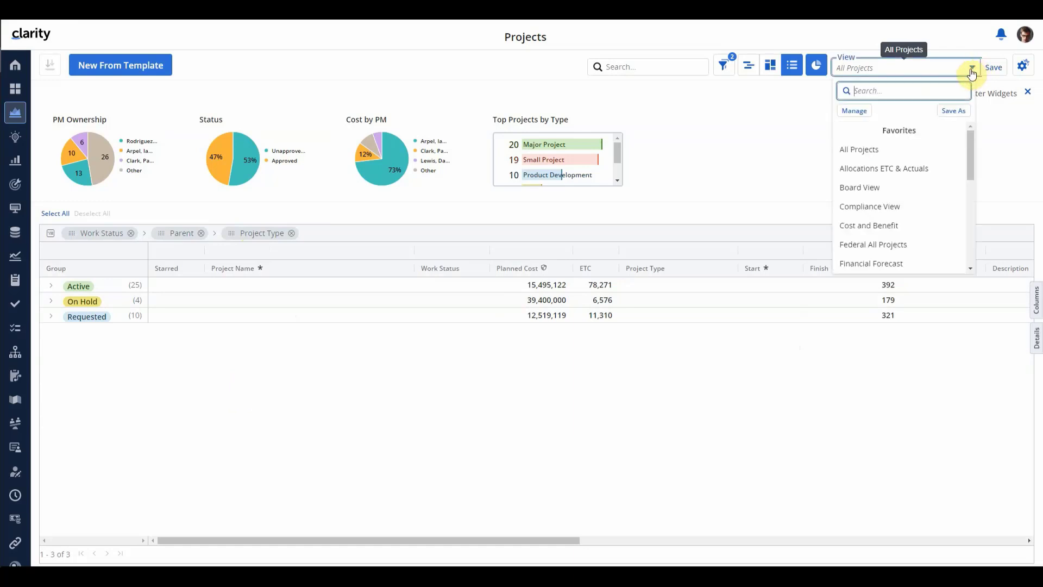
pyautogui.click(953, 110)
pyautogui.click(784, 145)
pyautogui.moveTo(768, 145); pyautogui.dragTo(694, 145)
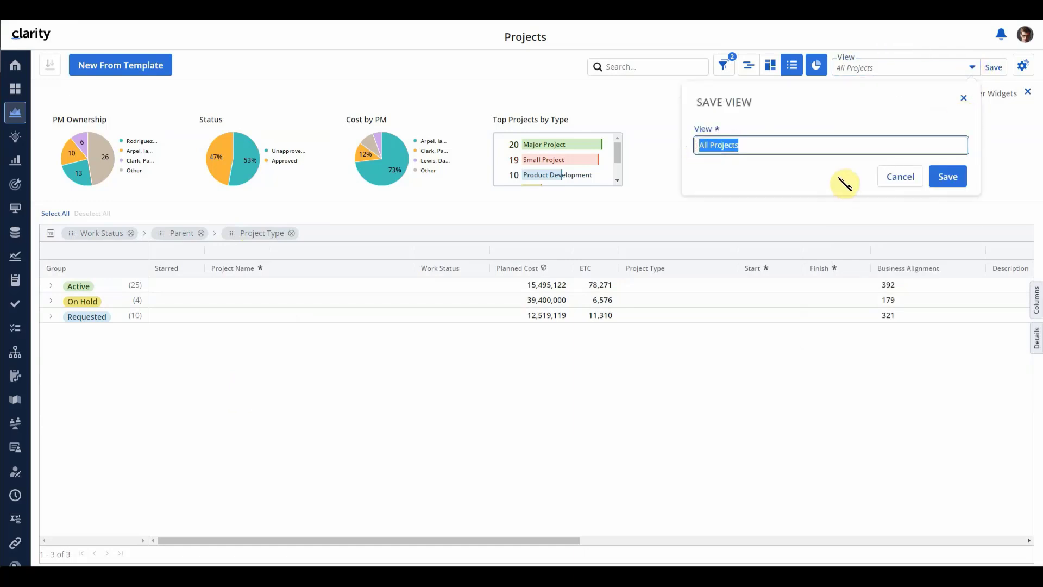
pyautogui.write('Analysis by Work Status')
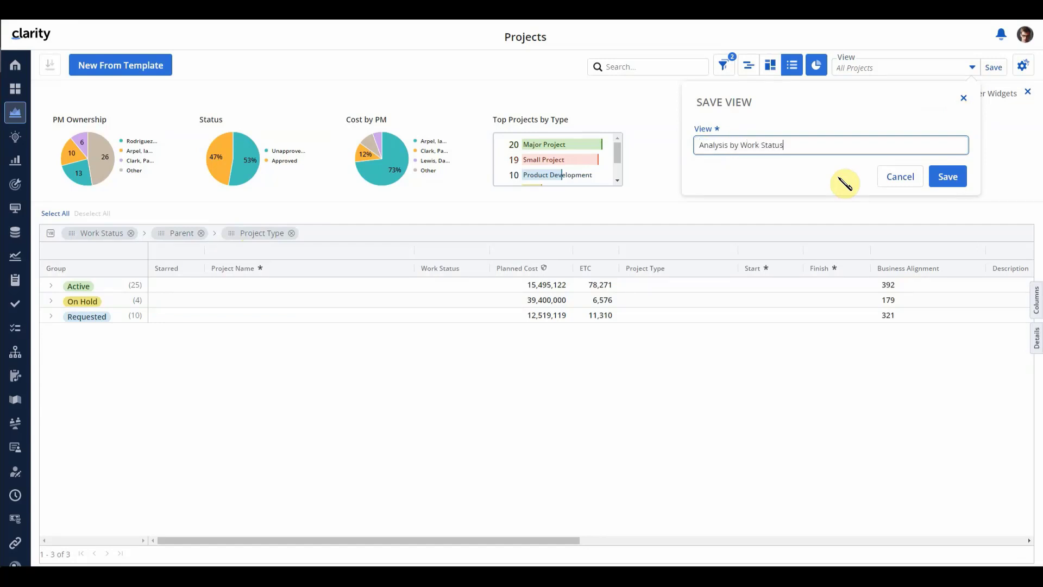
pyautogui.click(940, 178)
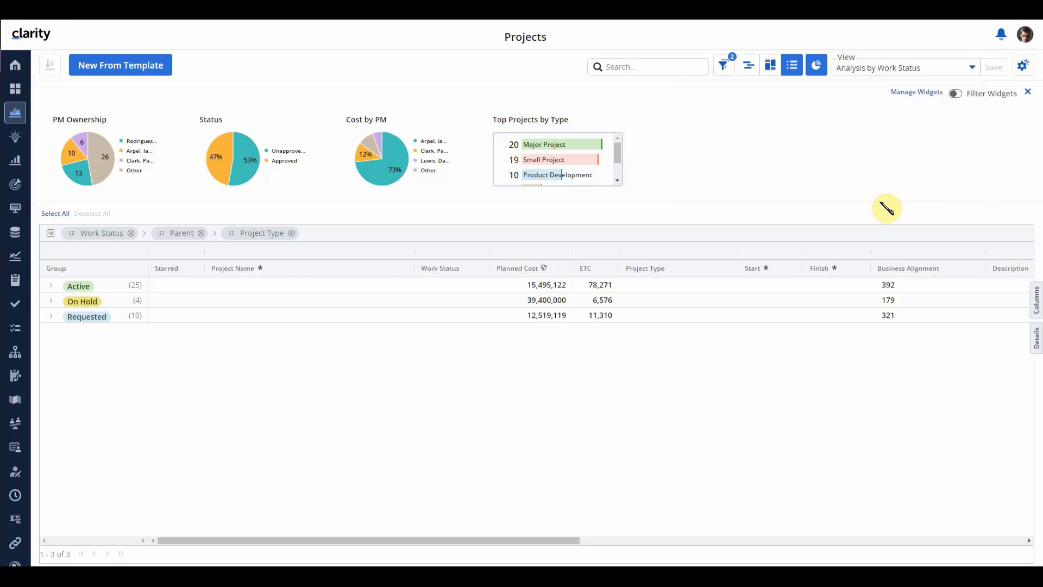